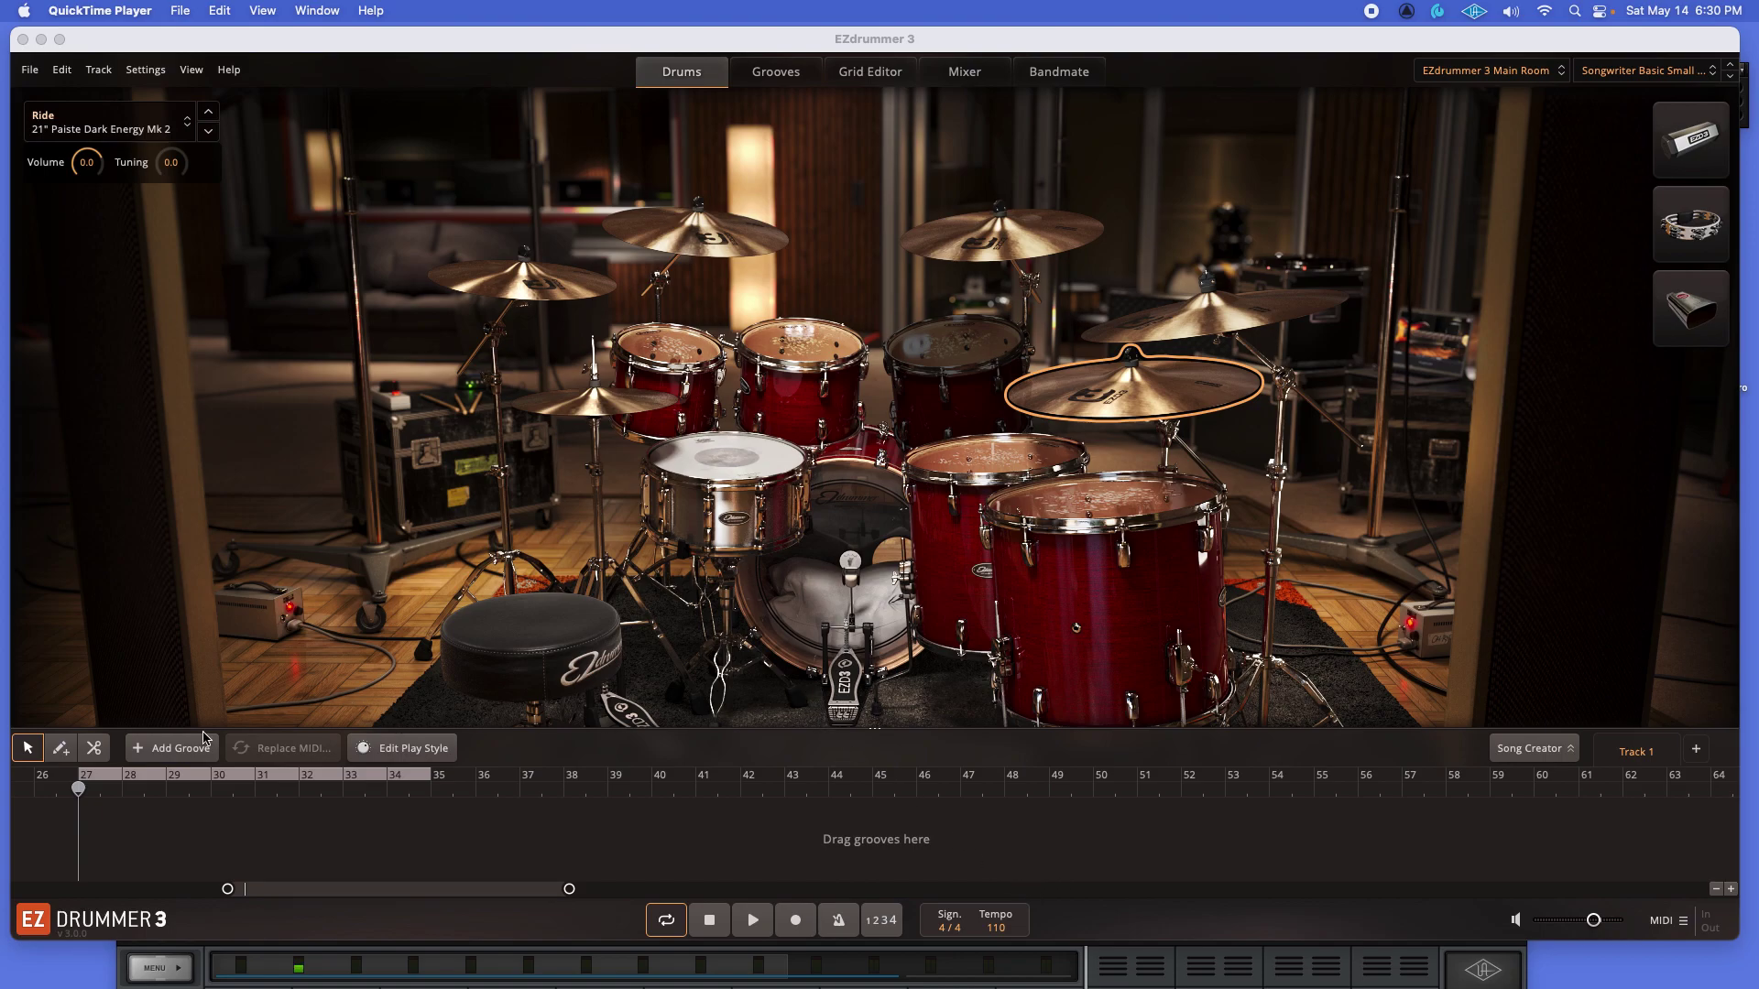
# Add the Hi-Hat Tight Edge groove as a Verse block at bar 27, audition it, and select it
pyautogui.click(179, 748)
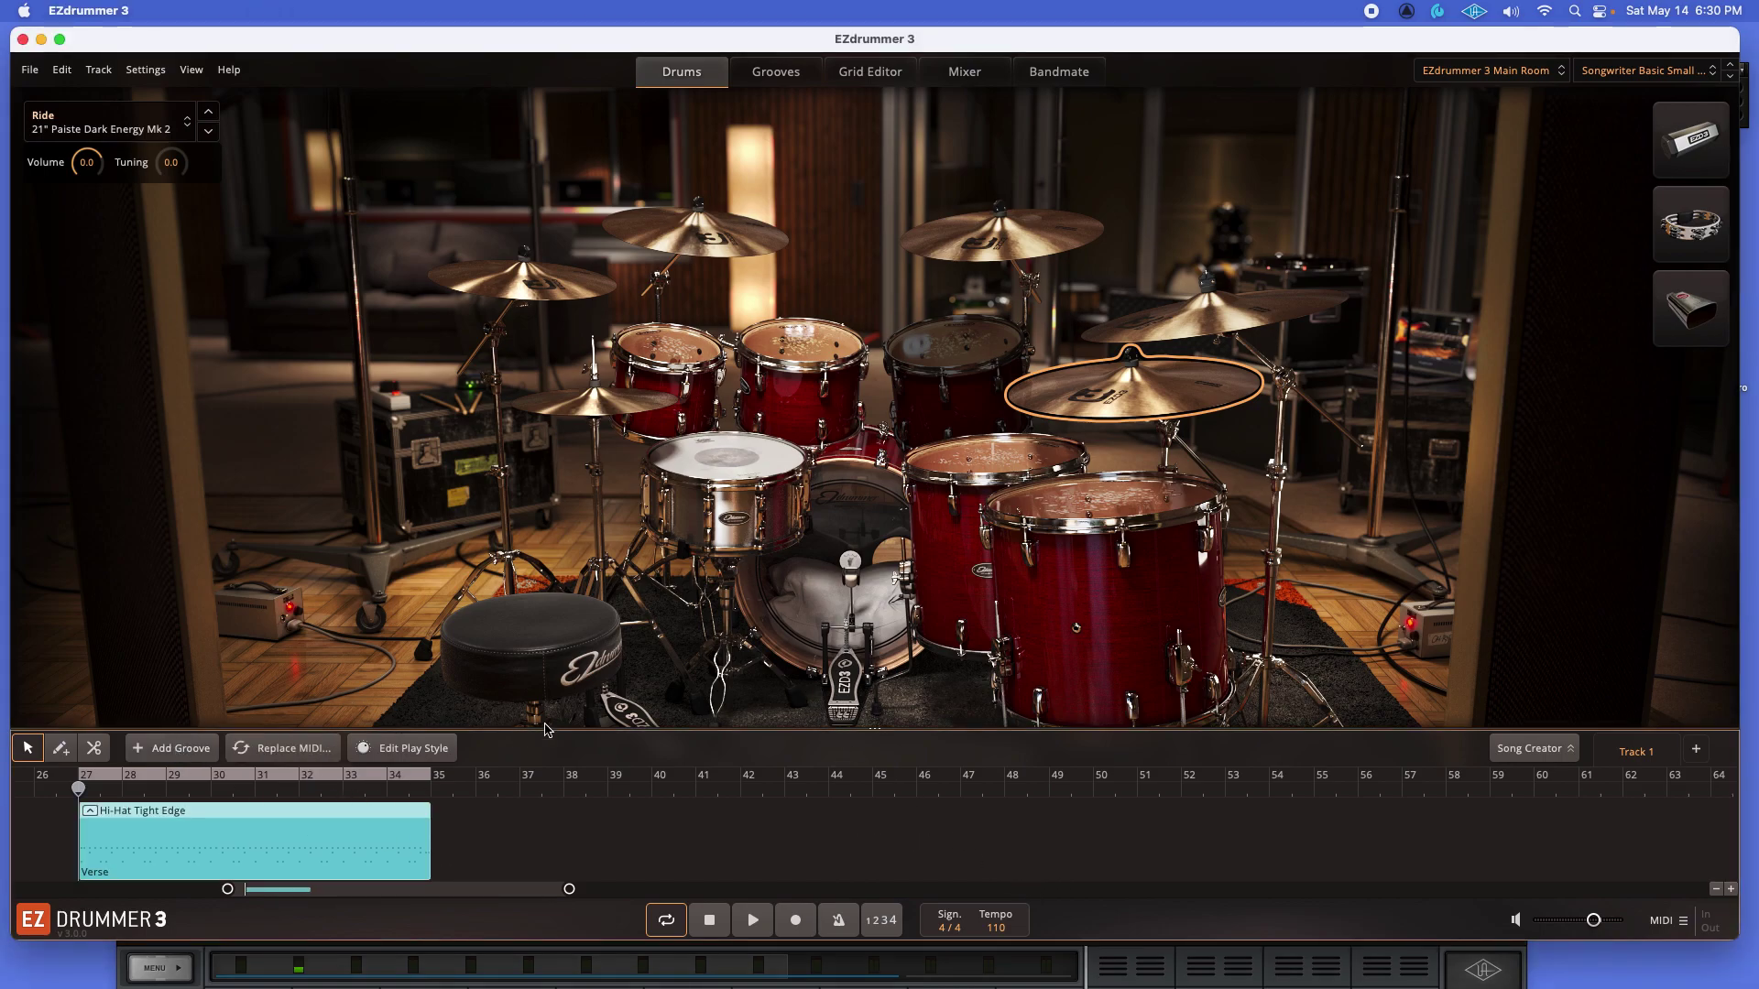
pyautogui.press('space')
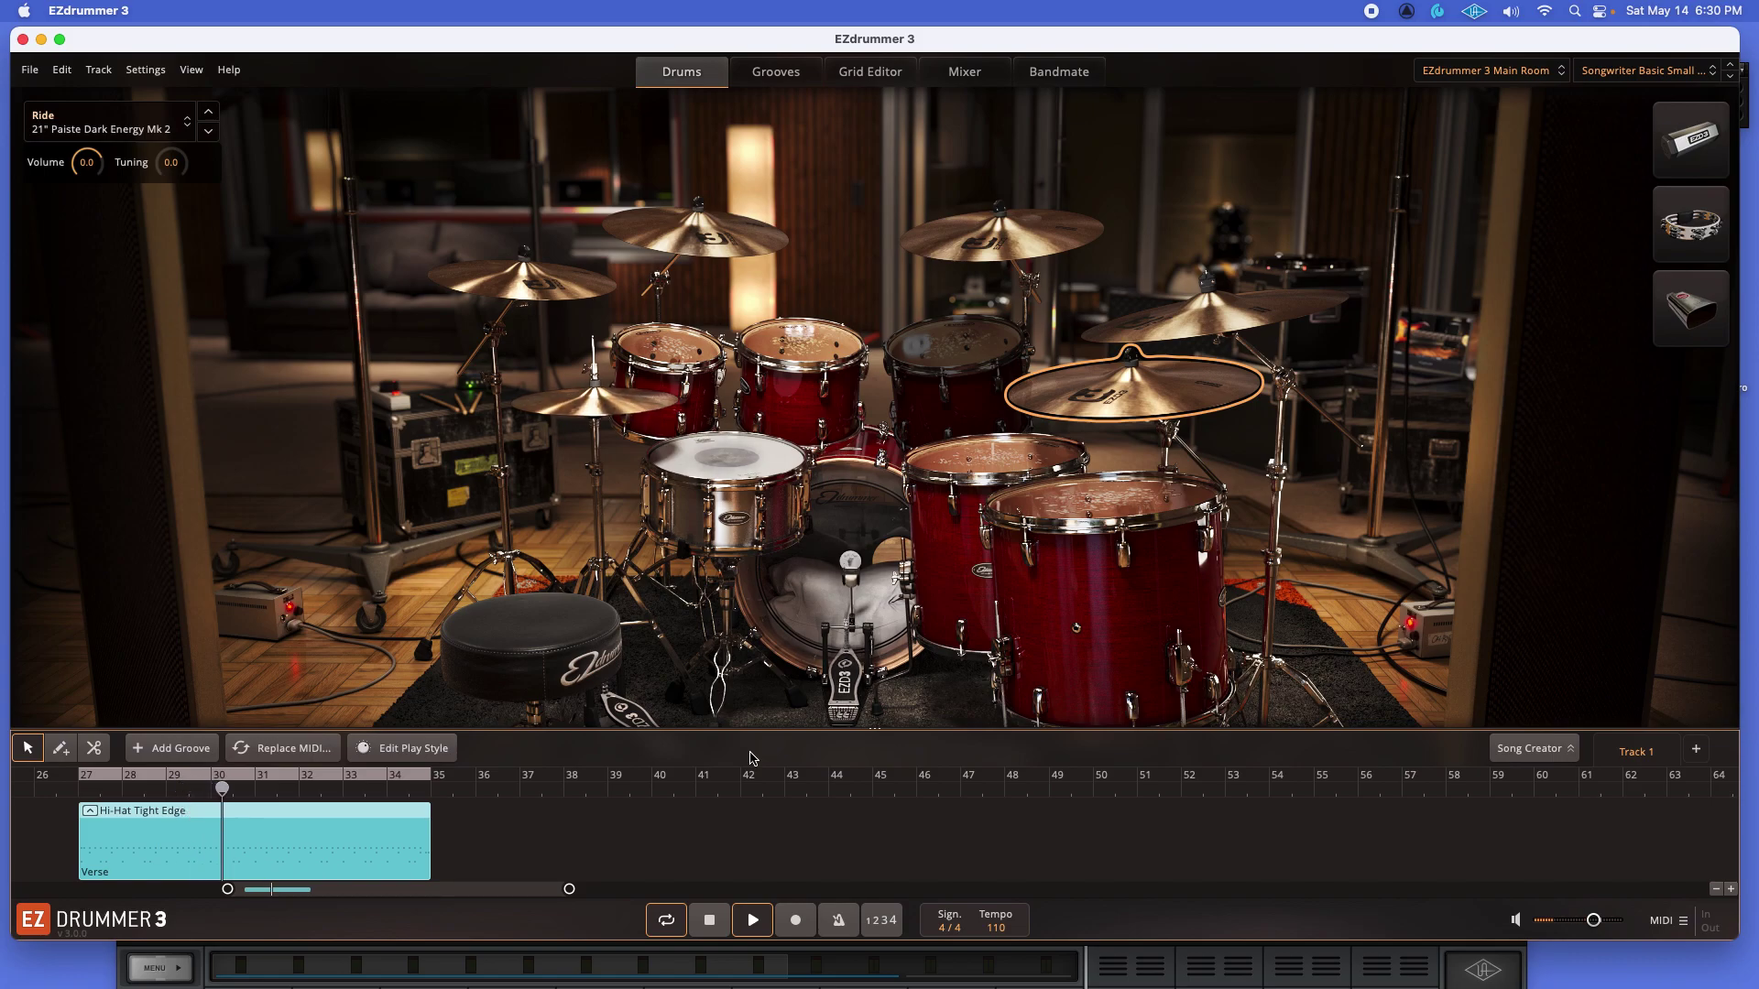
pyautogui.press('space')
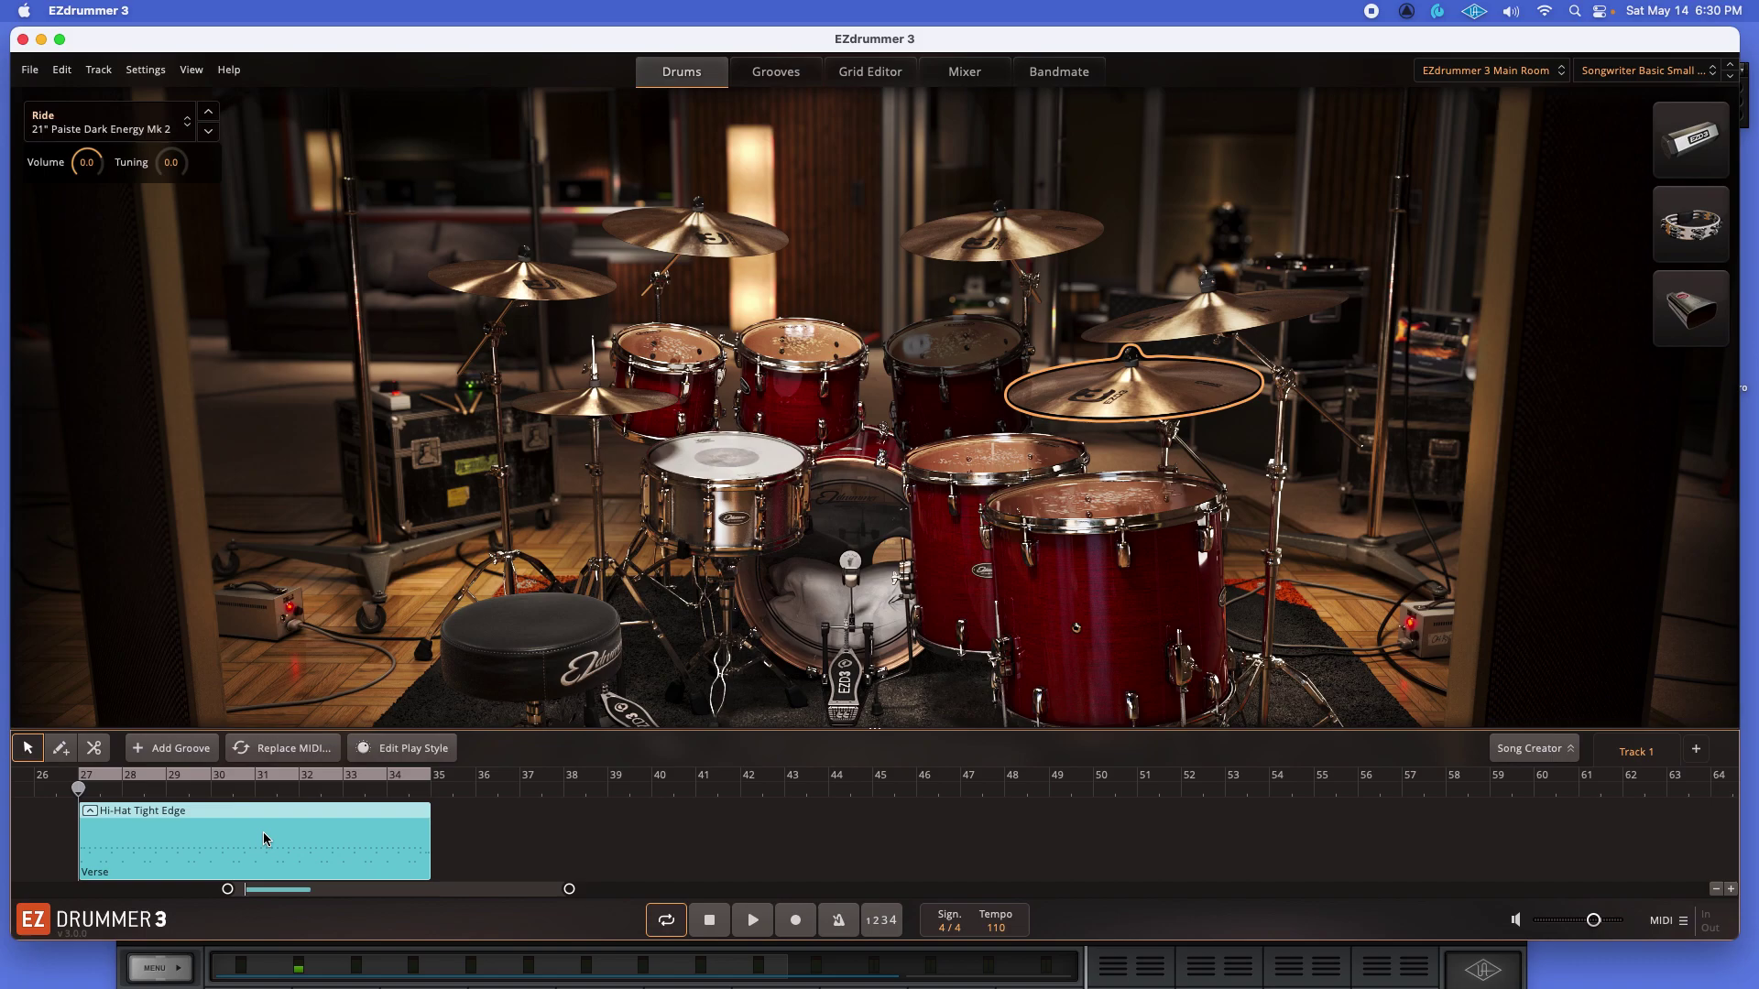
pyautogui.click(511, 850)
pyautogui.click(374, 857)
# Open the Verse block in the Grid Editor, select all notes, then narrow the selection to the Kick row
pyautogui.doubleClick(374, 857)
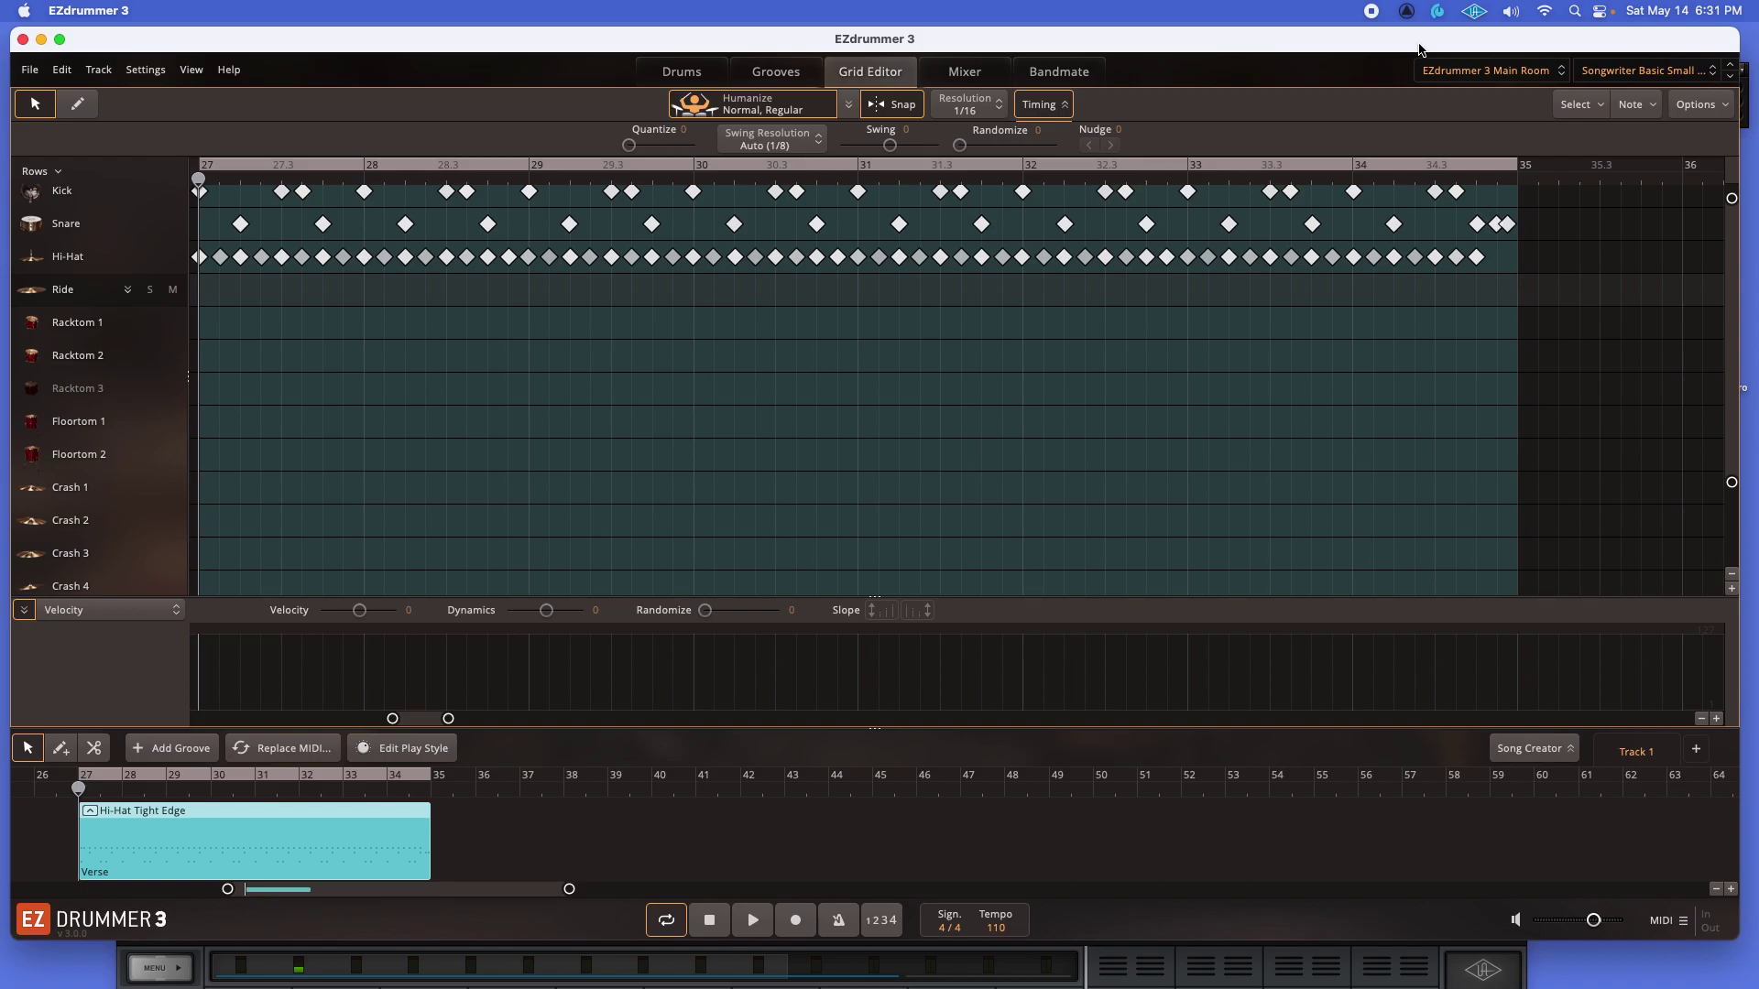
pyautogui.click(1598, 104)
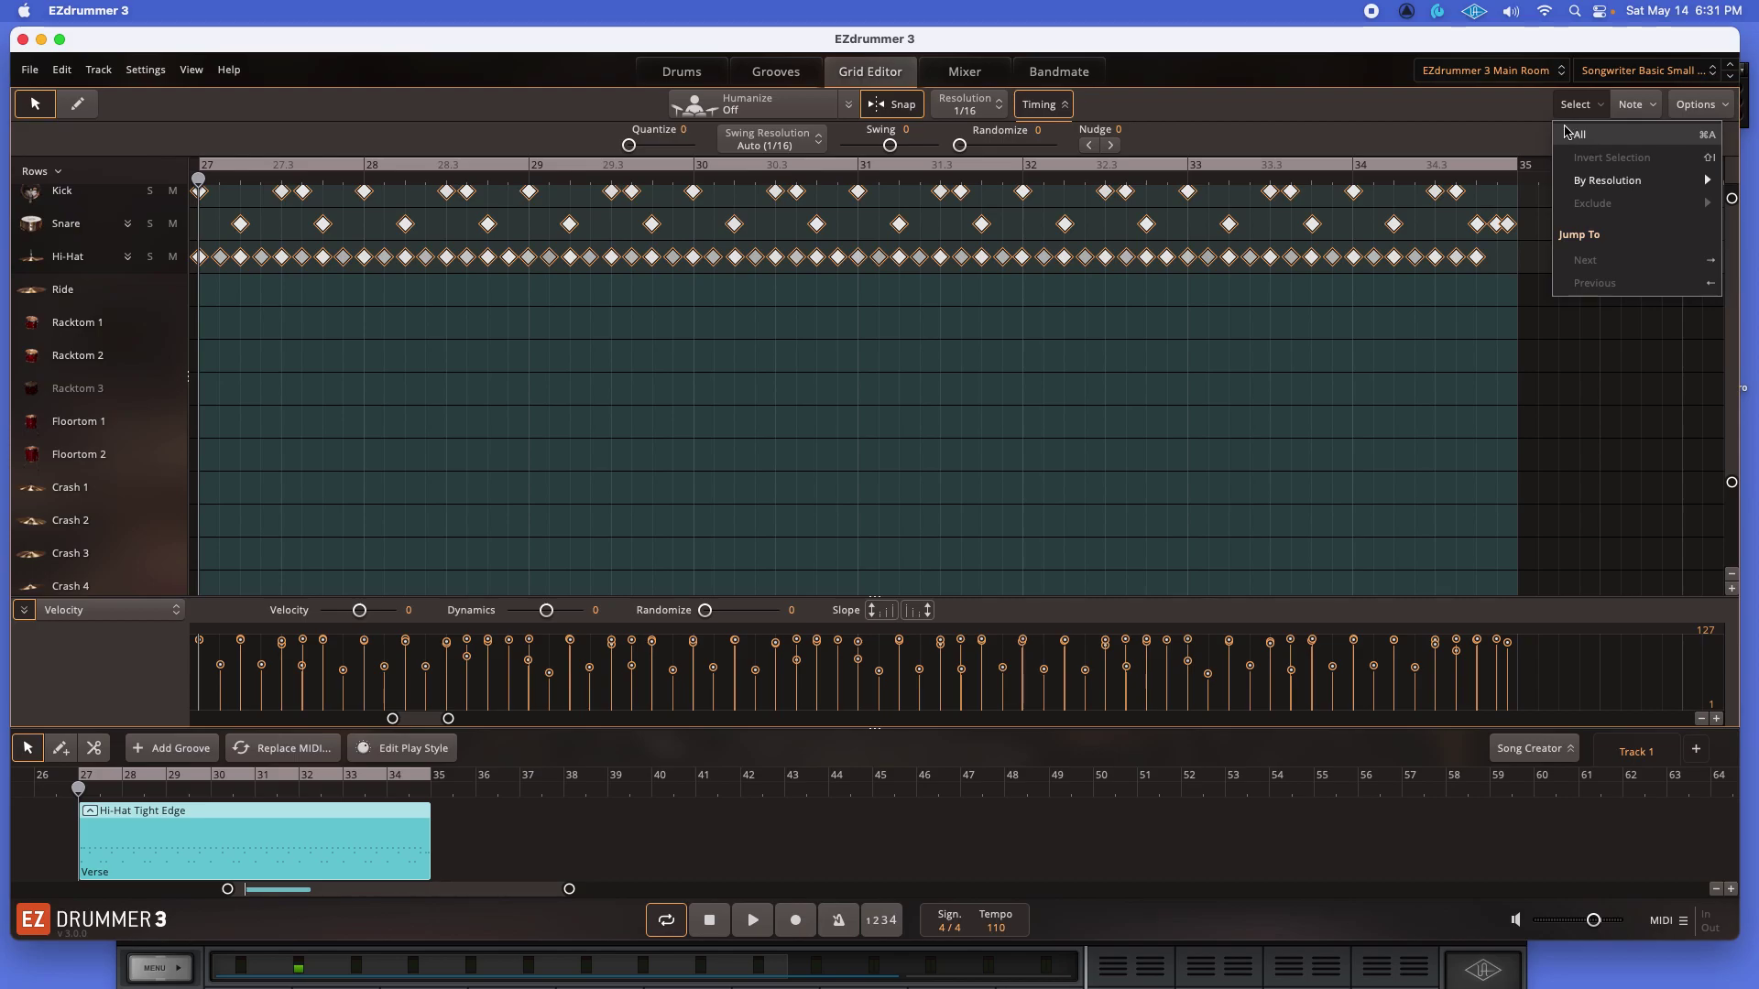
pyautogui.click(1578, 135)
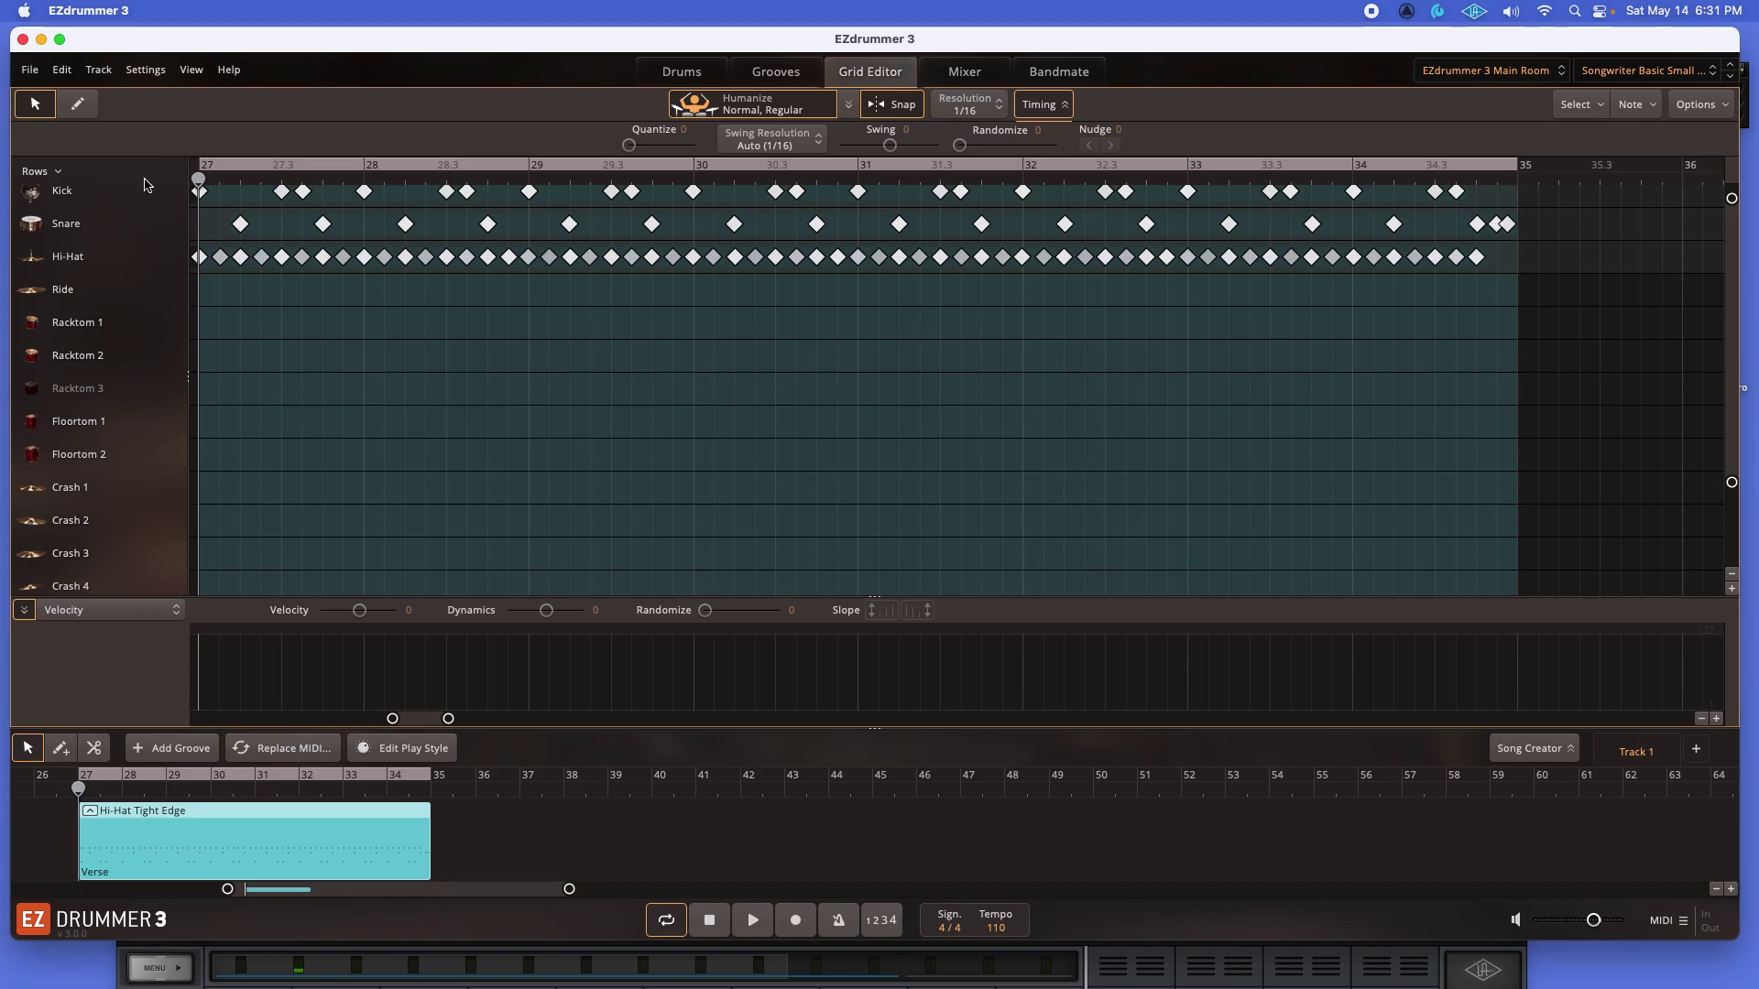
pyautogui.click(51, 197)
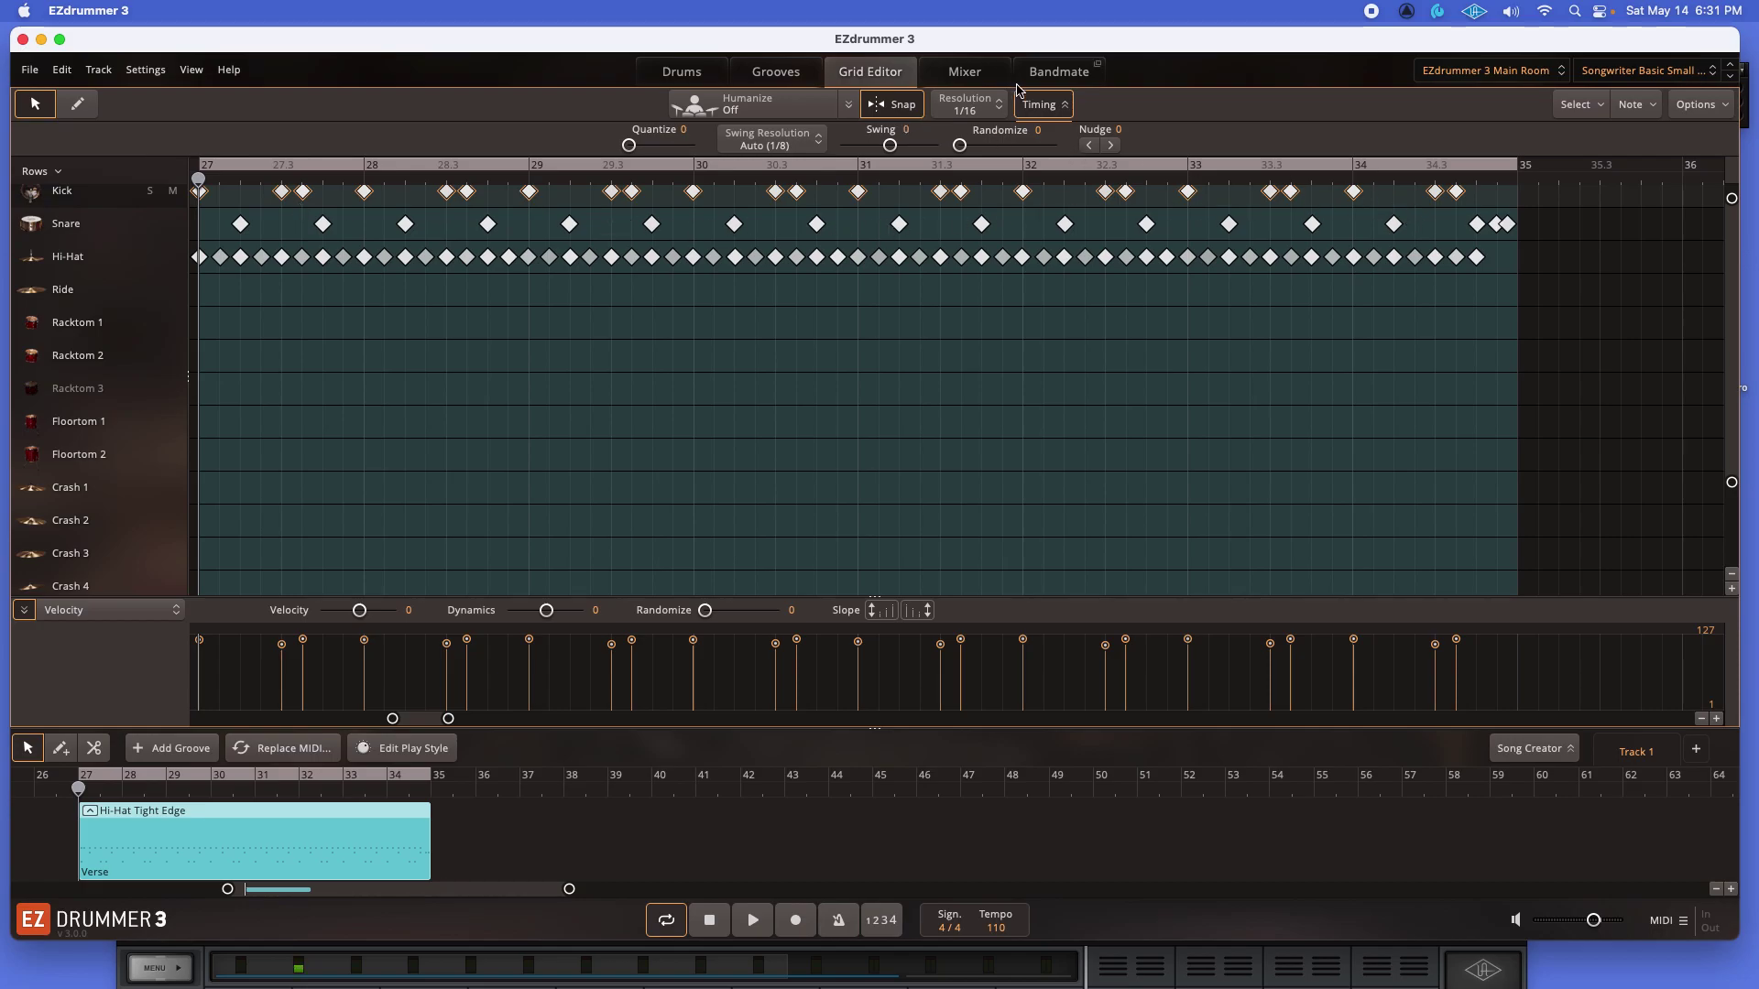
# Toggle the Timing controls back on and audition the groove
pyautogui.click(1068, 108)
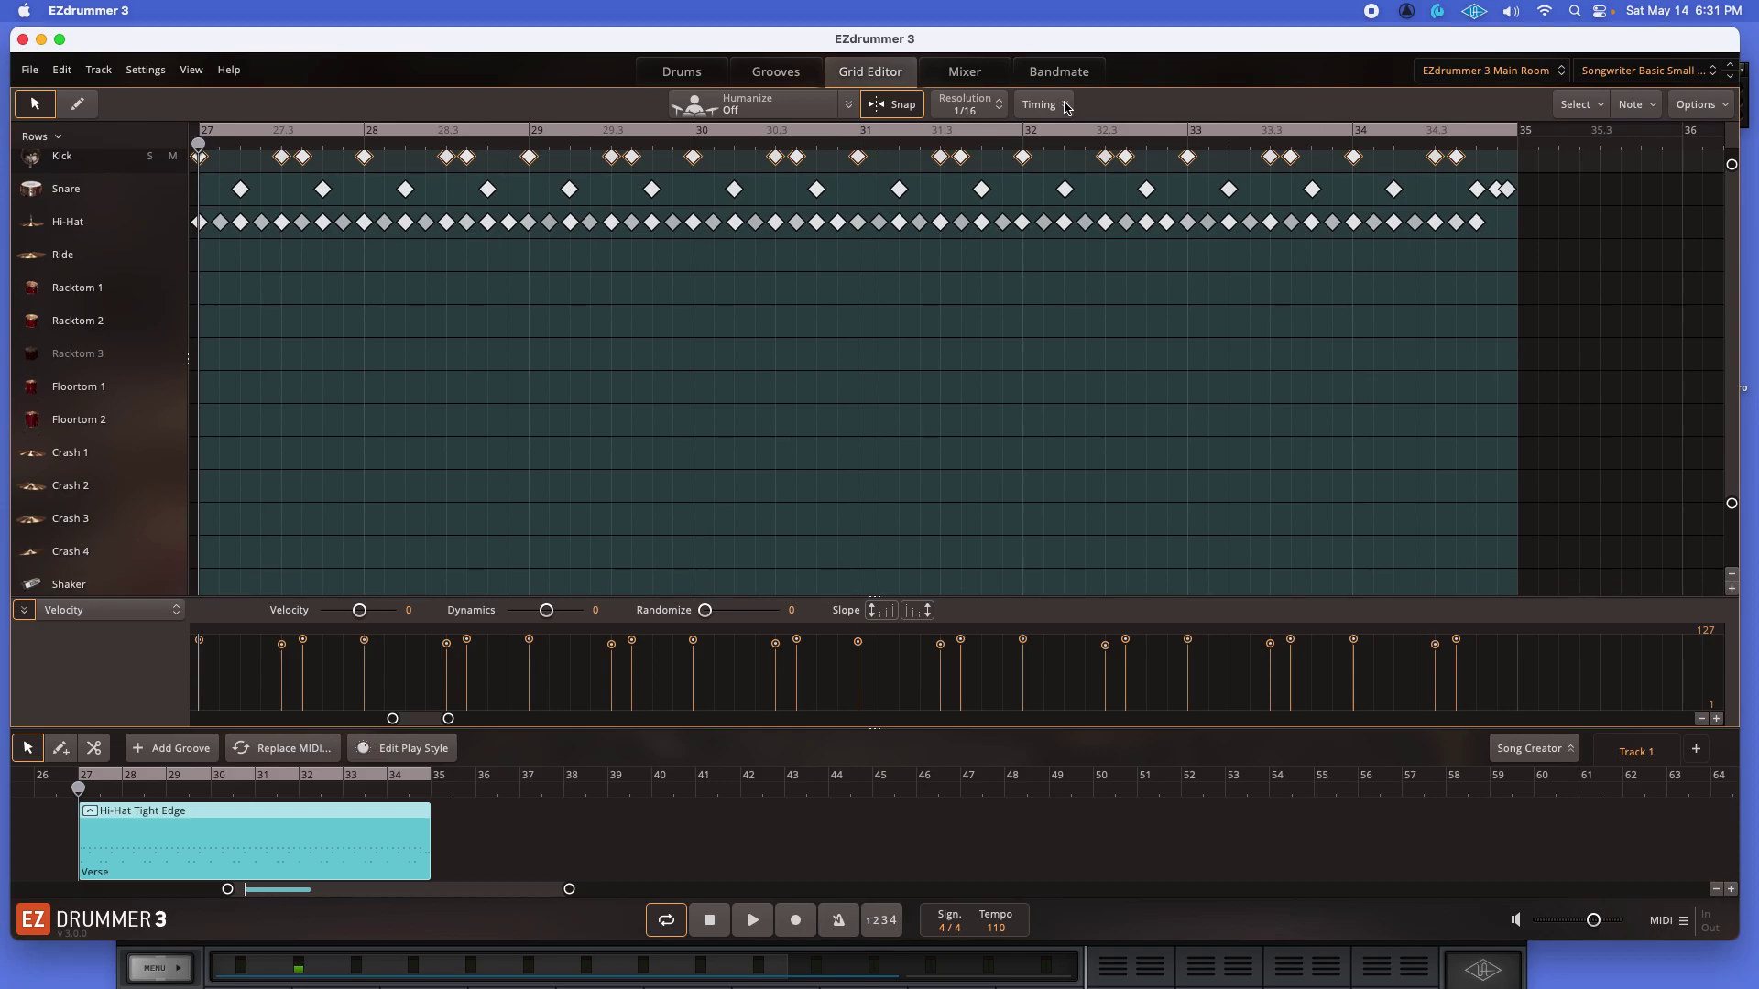
pyautogui.click(1067, 107)
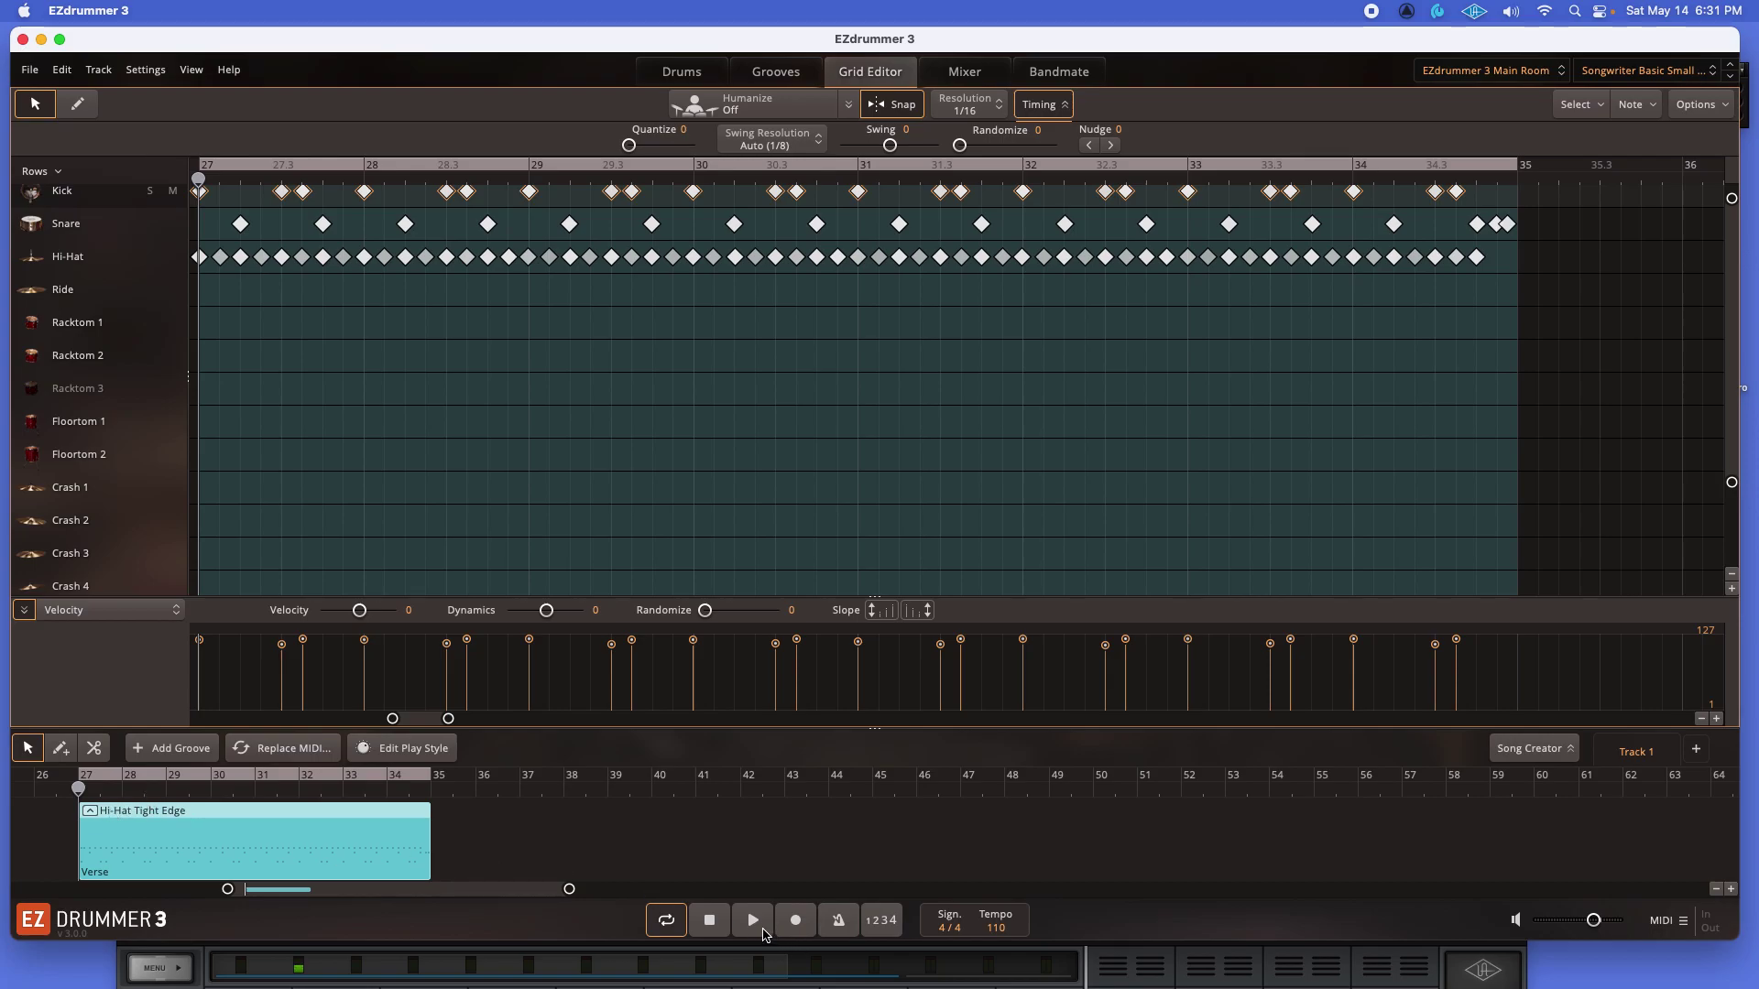
pyautogui.click(753, 921)
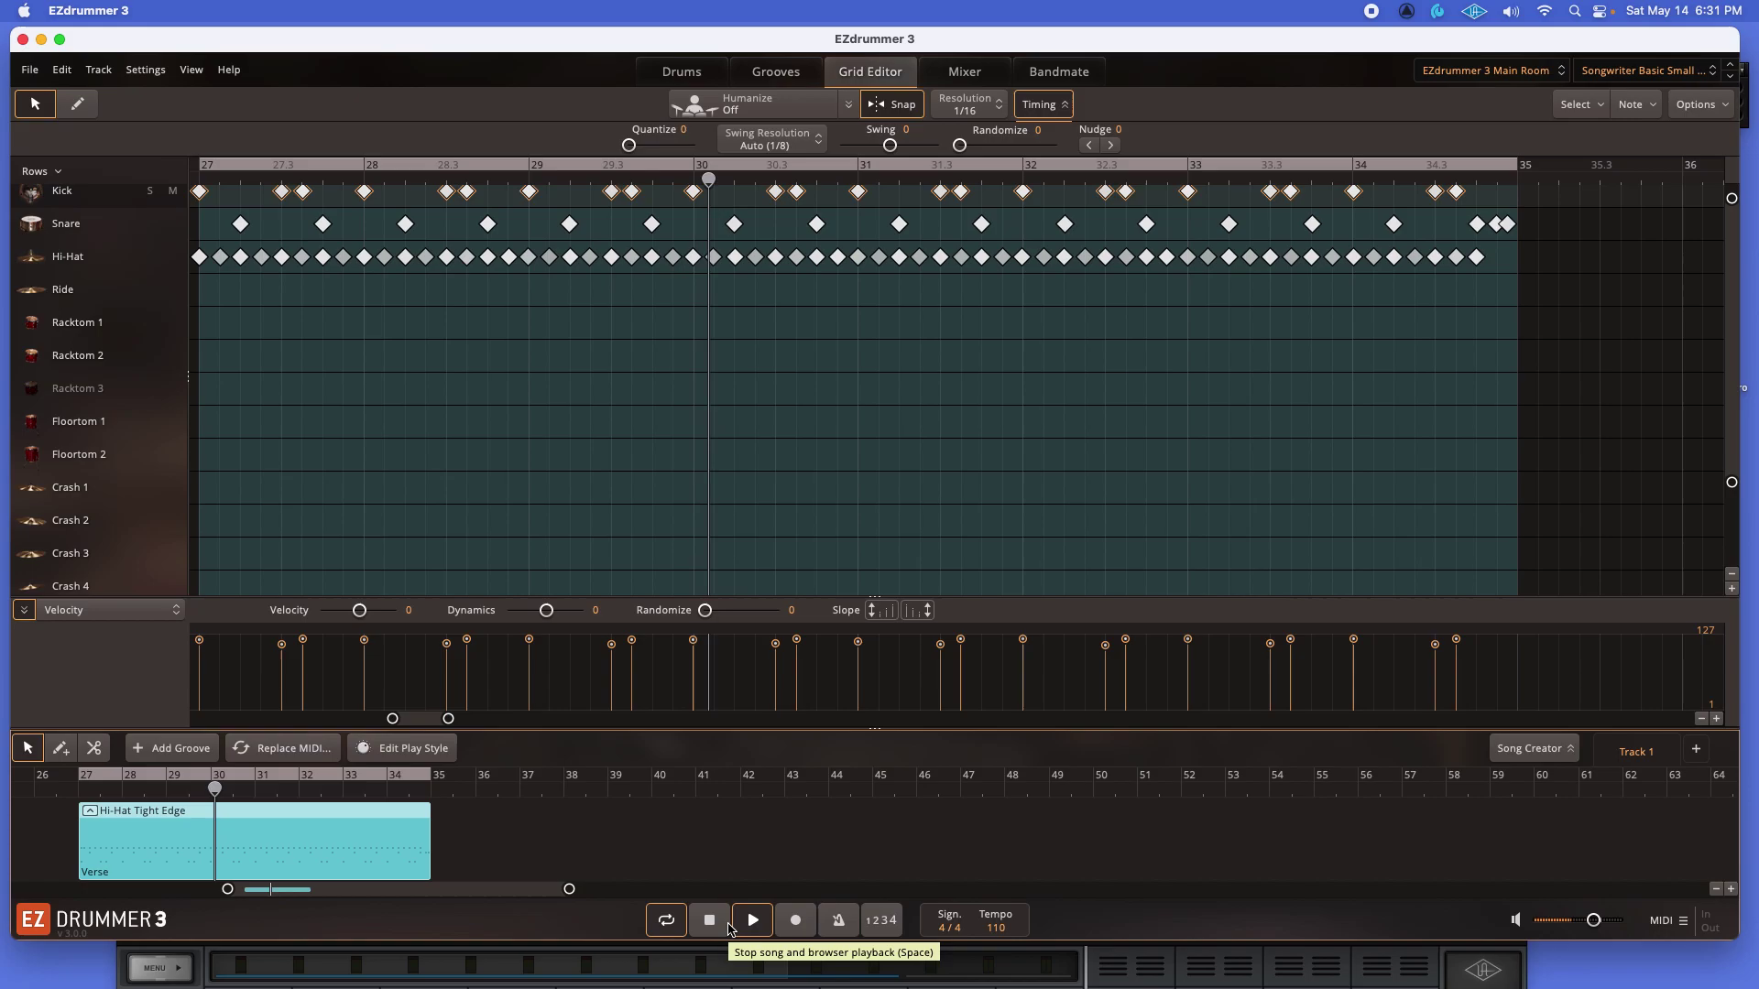
pyautogui.click(751, 921)
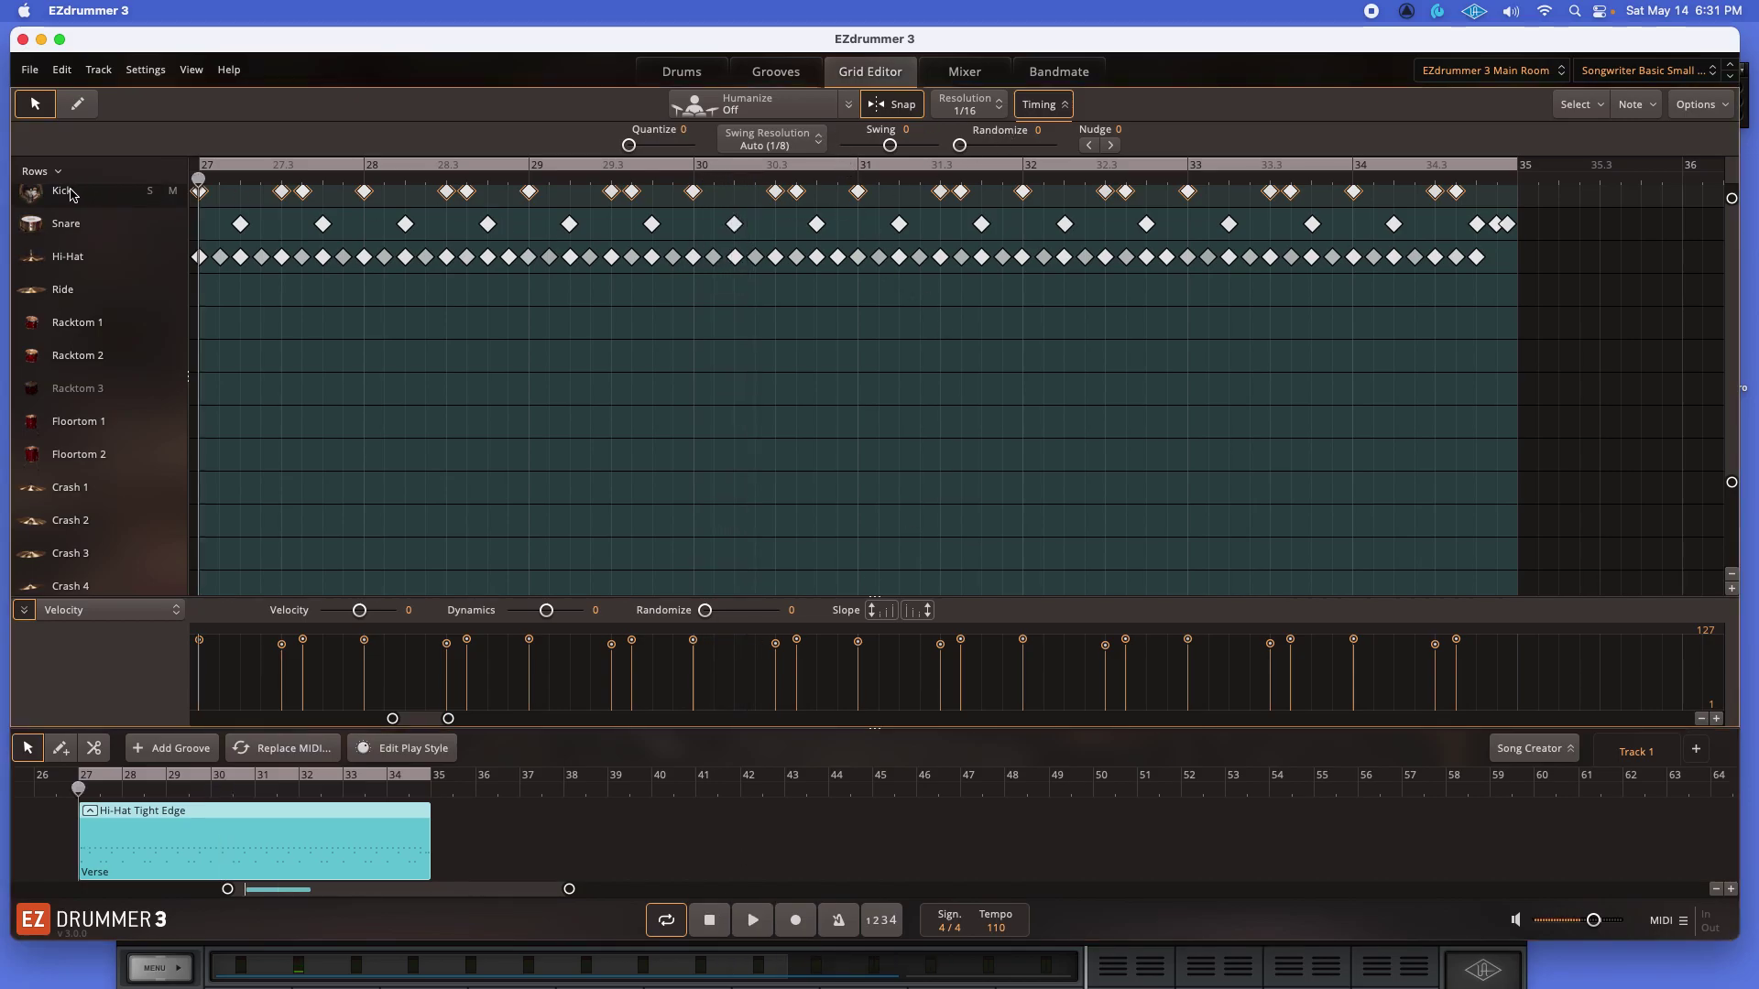
# Swing the kick and hi-hat notes to 100, giving the snare notes only a slight swing
pyautogui.moveTo(890, 144); pyautogui.dragTo(938, 145)
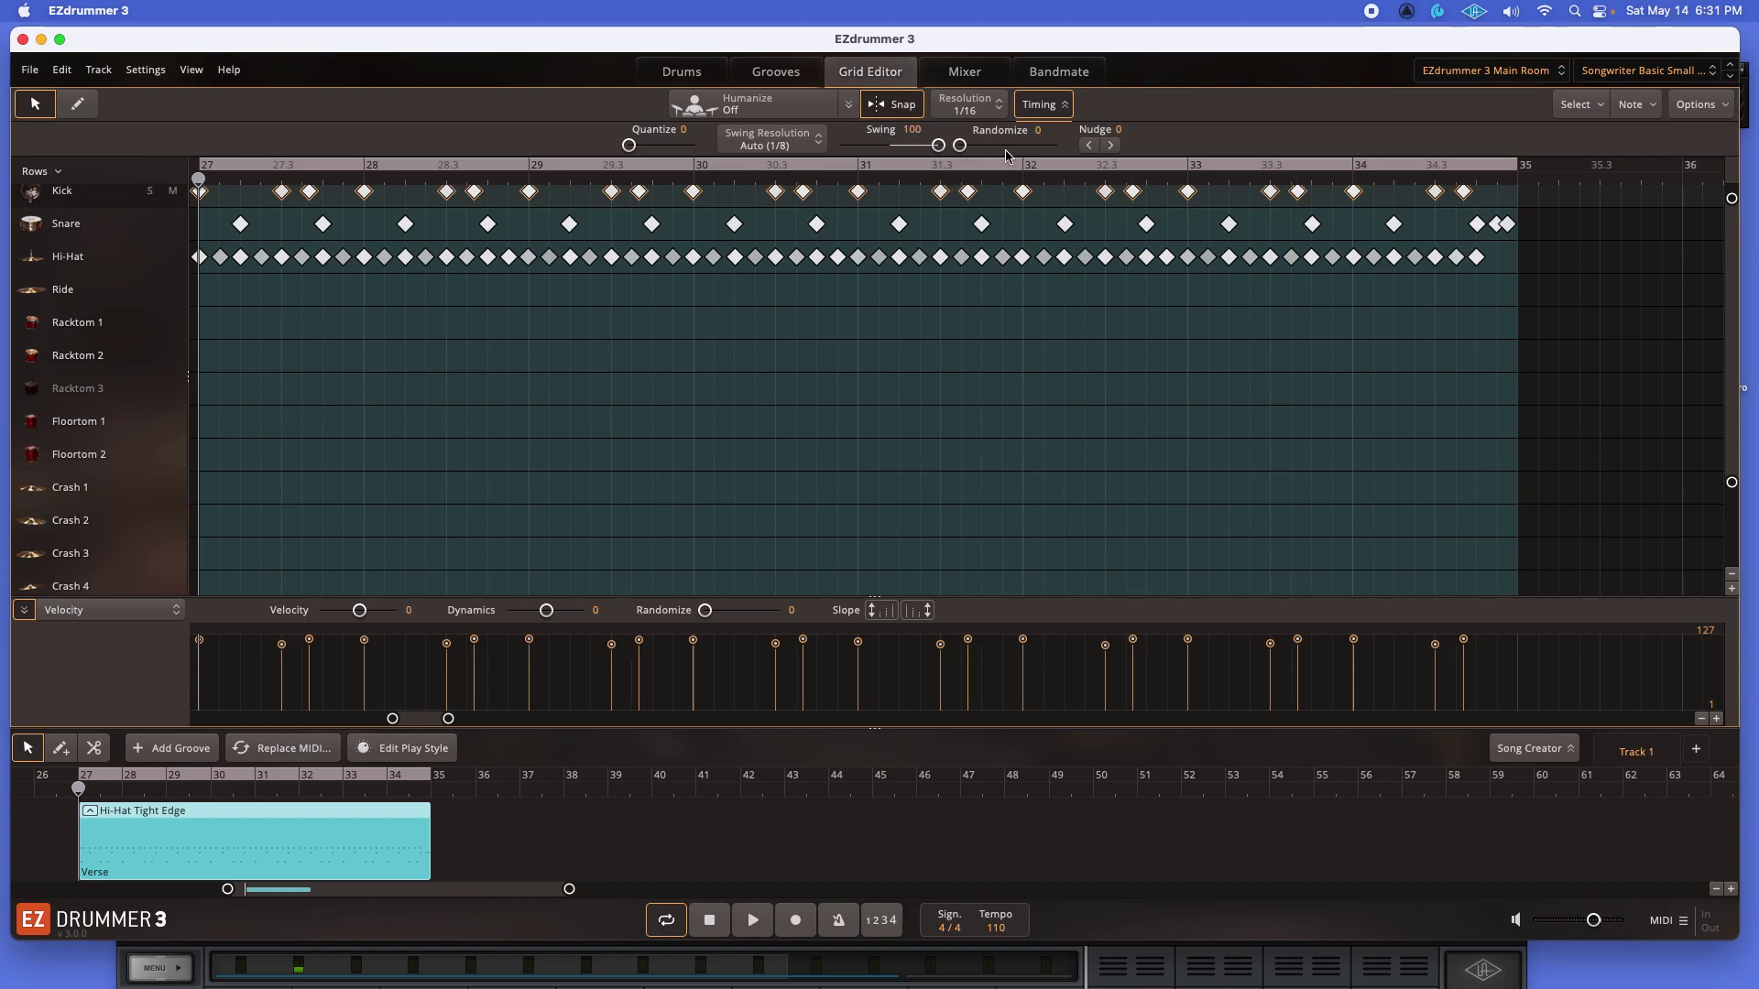
pyautogui.click(55, 227)
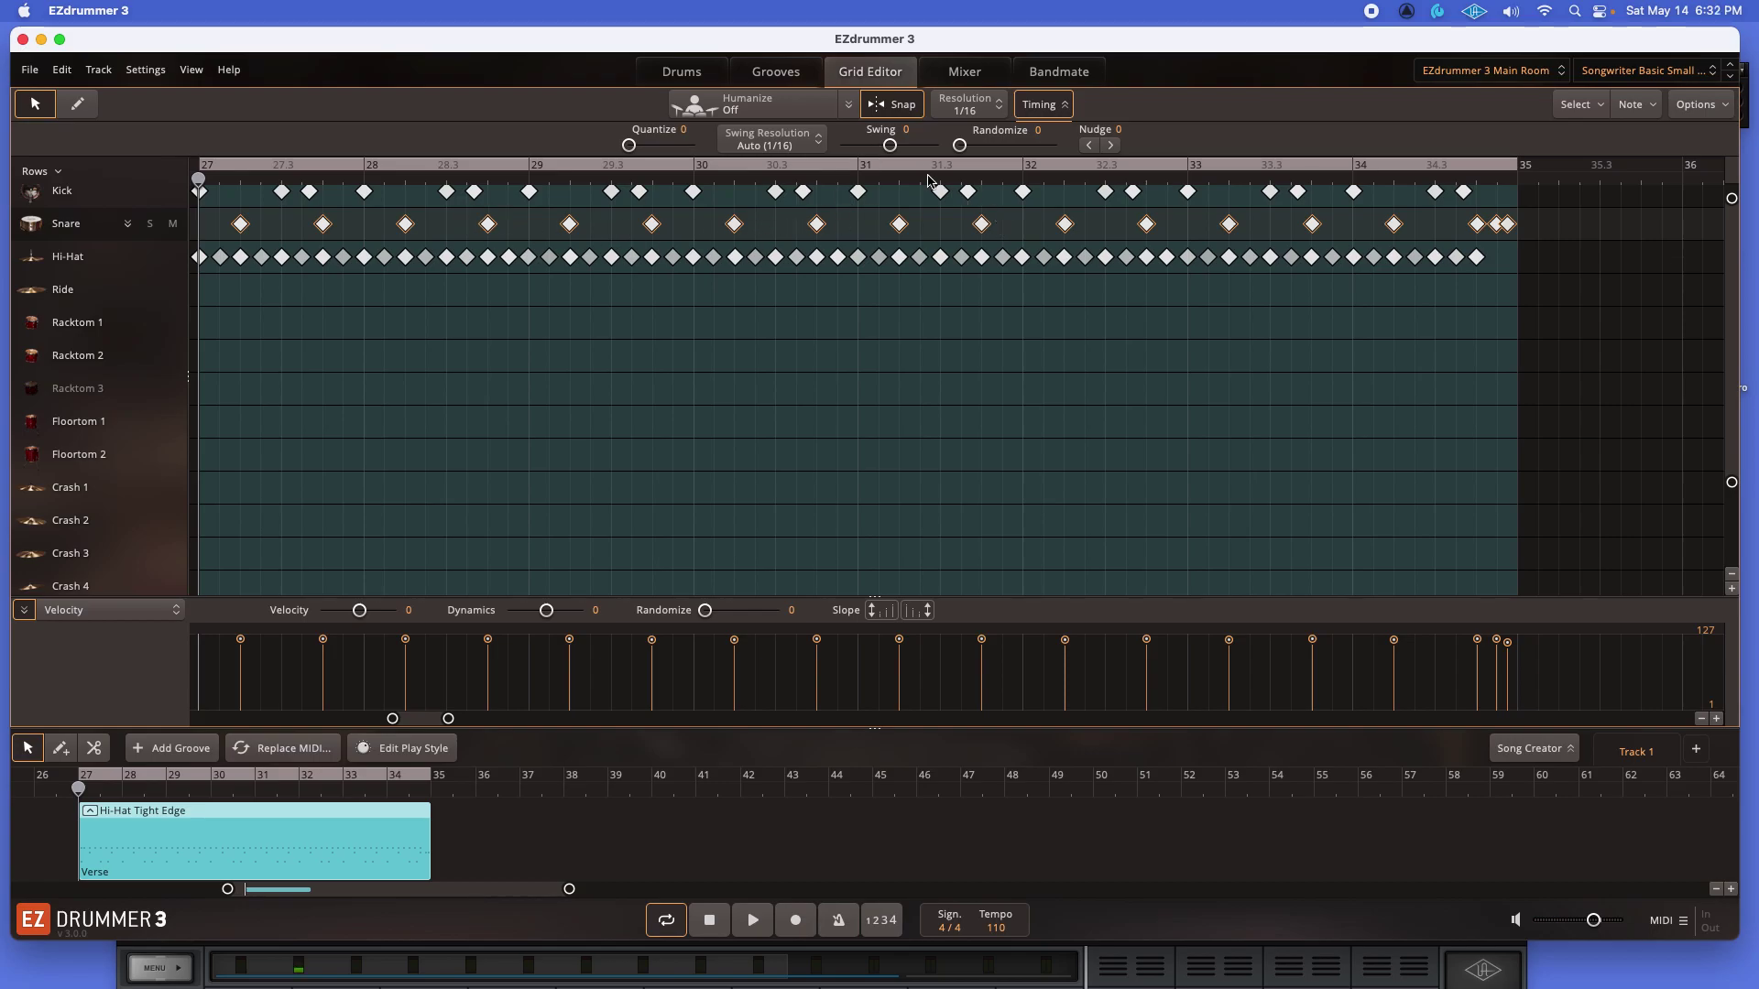
pyautogui.moveTo(890, 146); pyautogui.dragTo(938, 146)
pyautogui.click(64, 259)
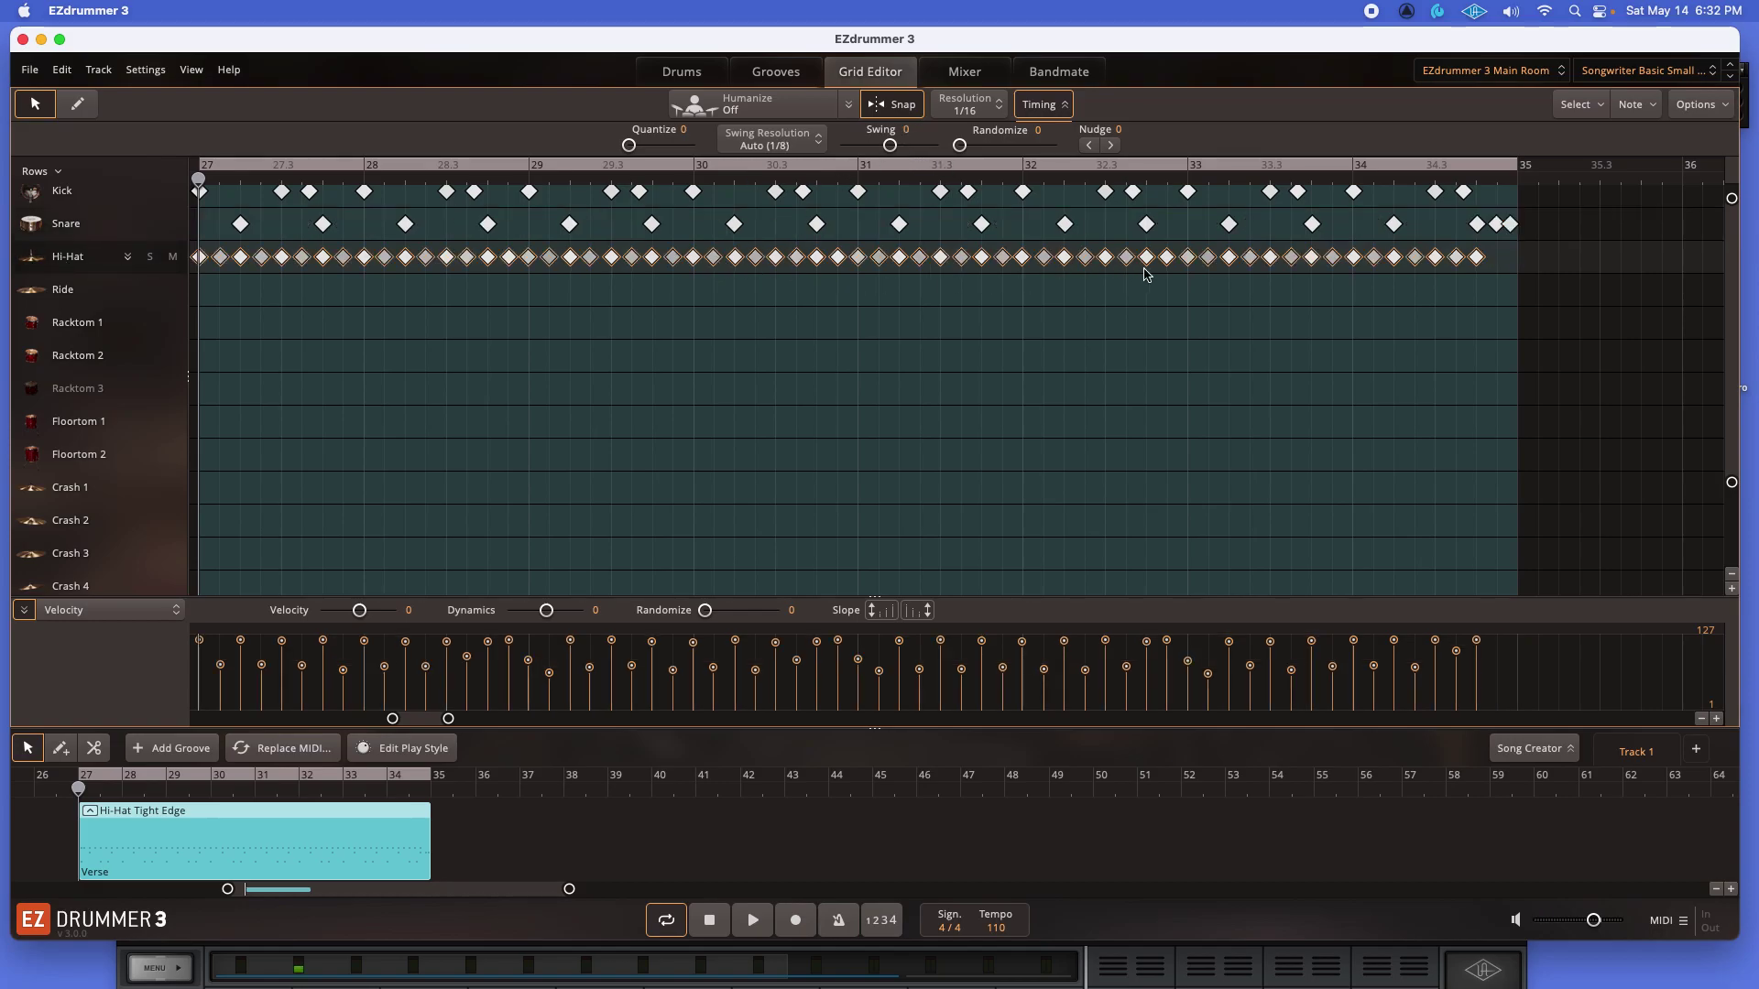
pyautogui.moveTo(885, 157); pyautogui.dragTo(1036, 163)
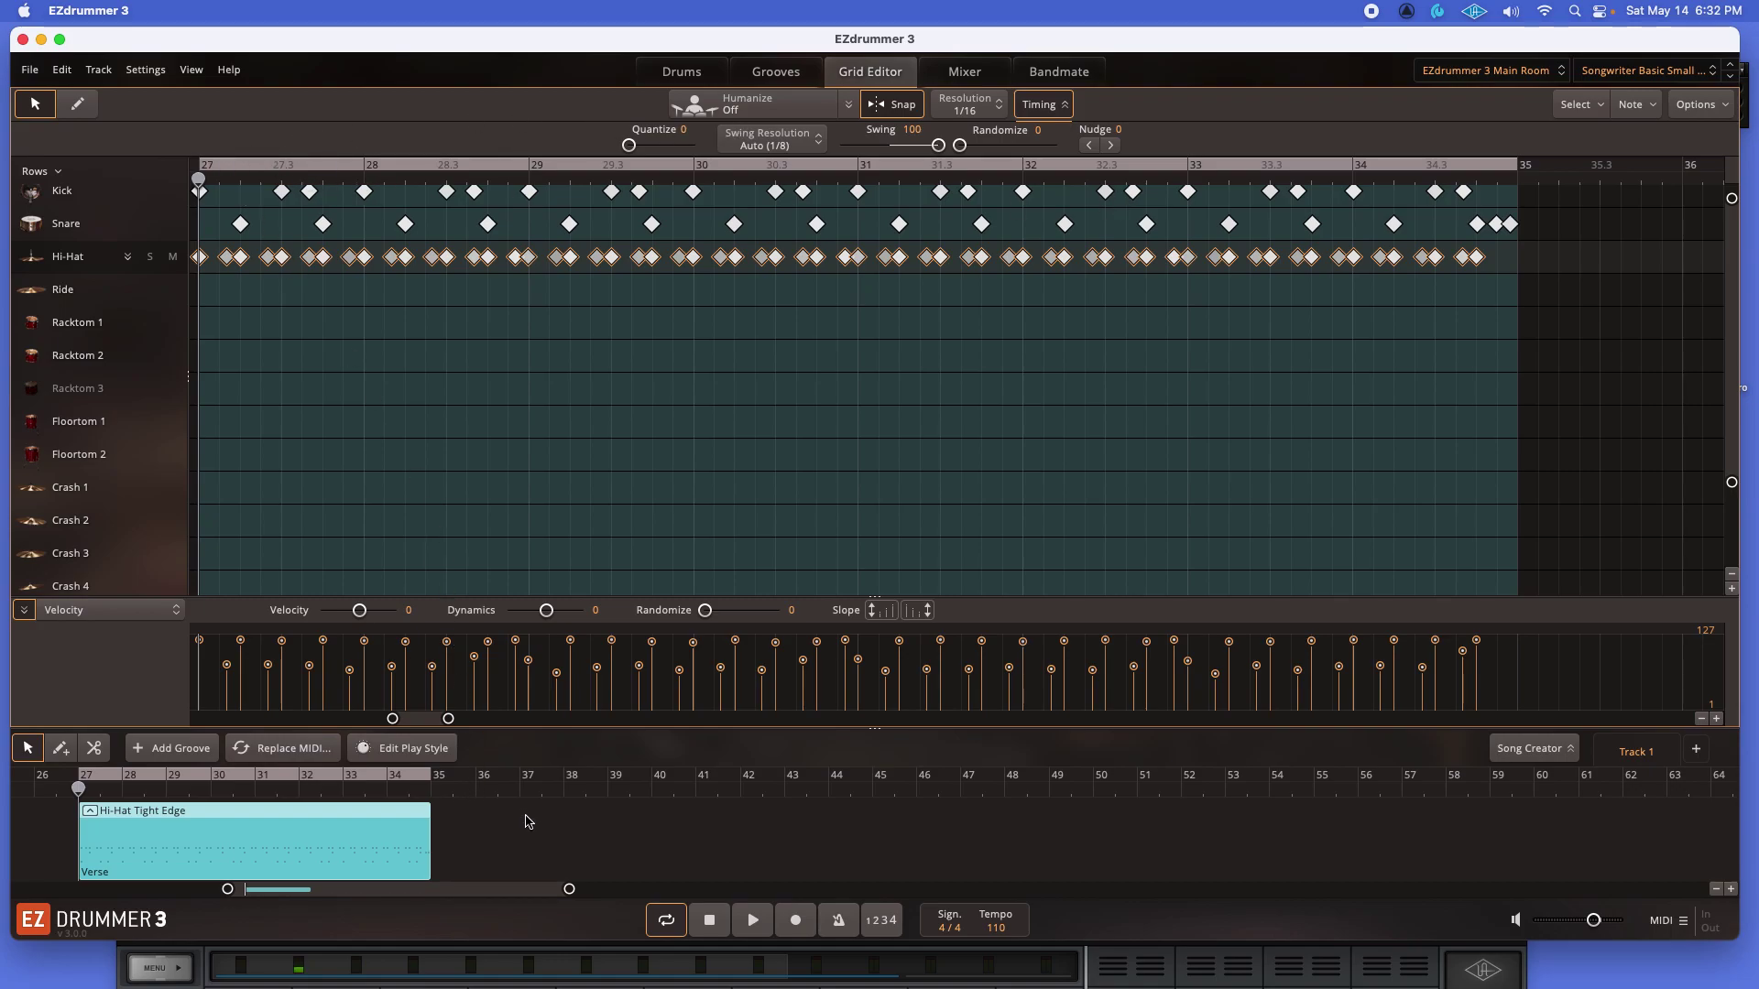
# Turn off looping and audition the swung groove from bar 34 to its end
pyautogui.press('space')
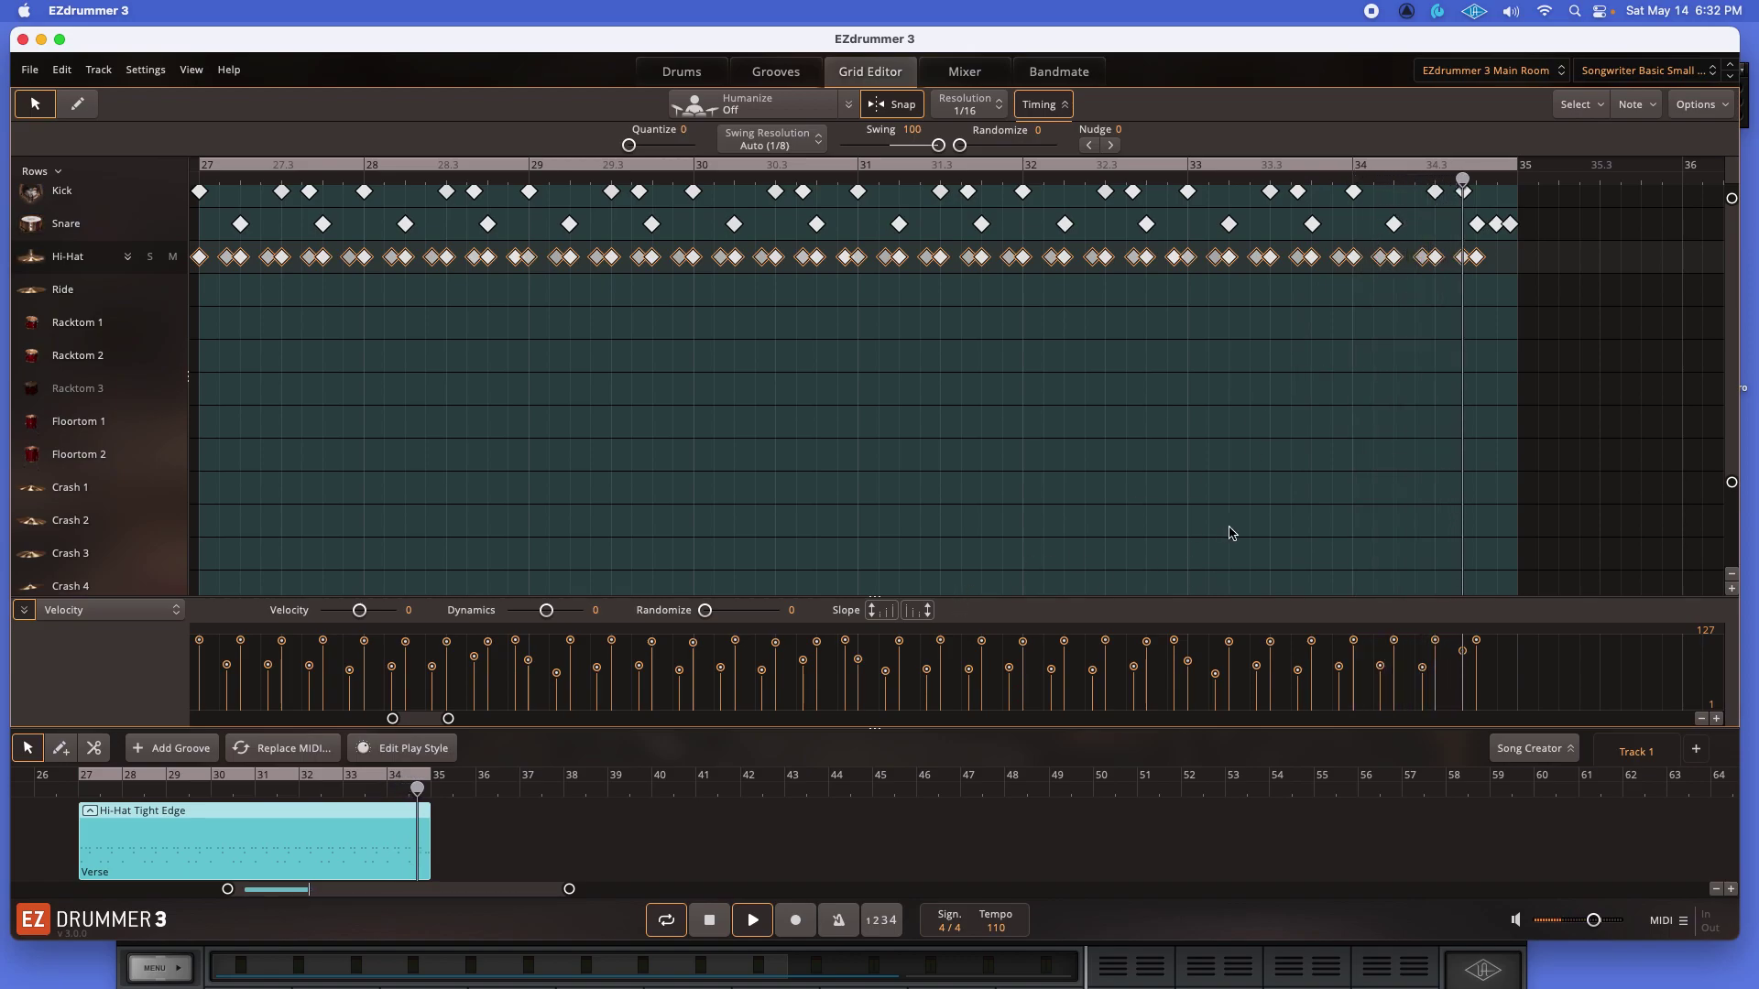
pyautogui.click(391, 786)
pyautogui.moveTo(391, 786); pyautogui.dragTo(435, 777)
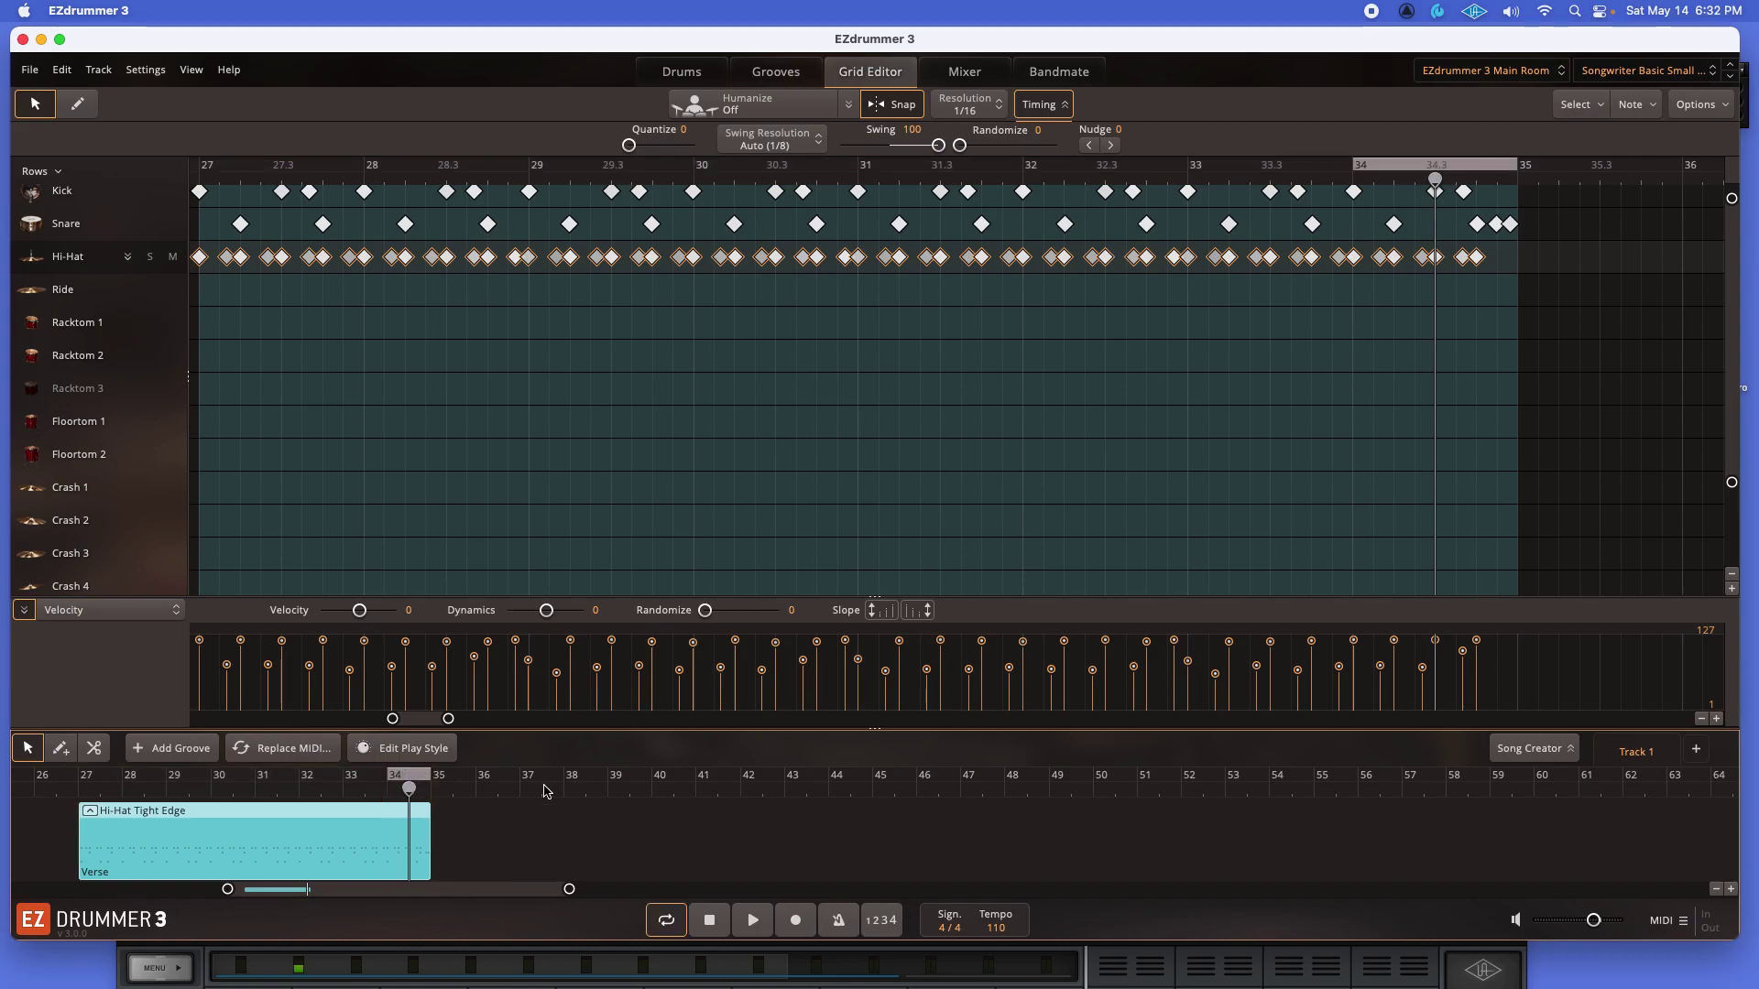
pyautogui.click(391, 800)
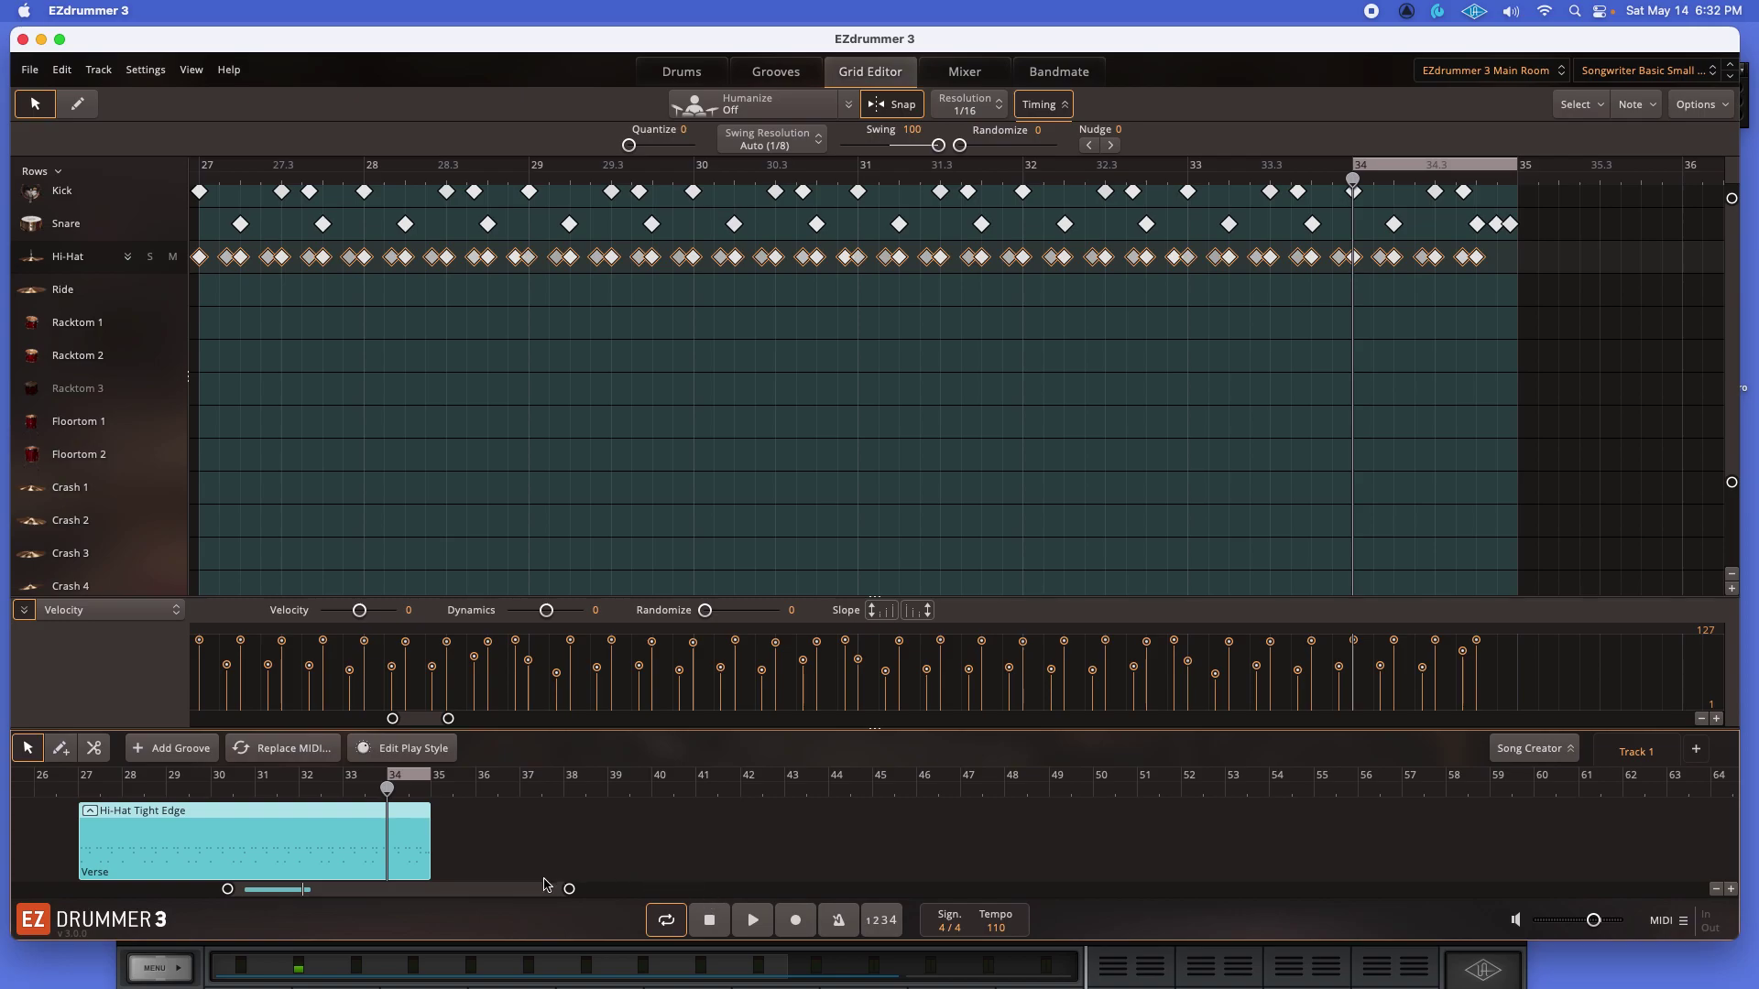
pyautogui.press('space')
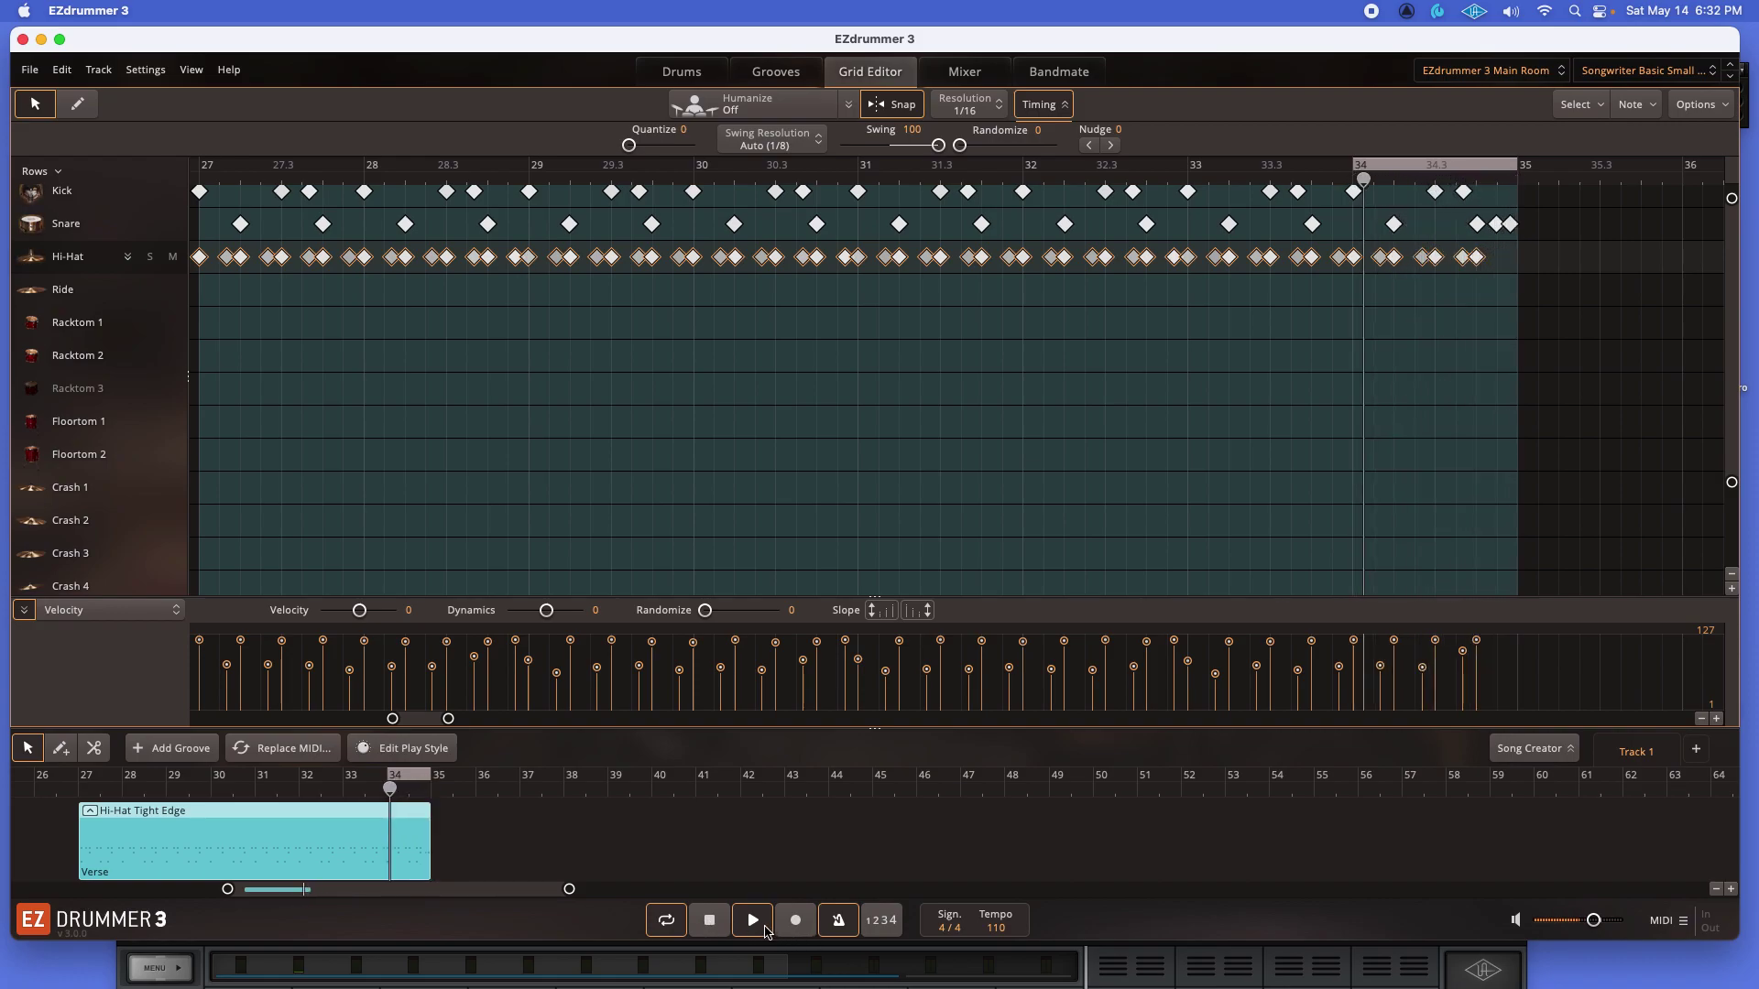
pyautogui.click(766, 927)
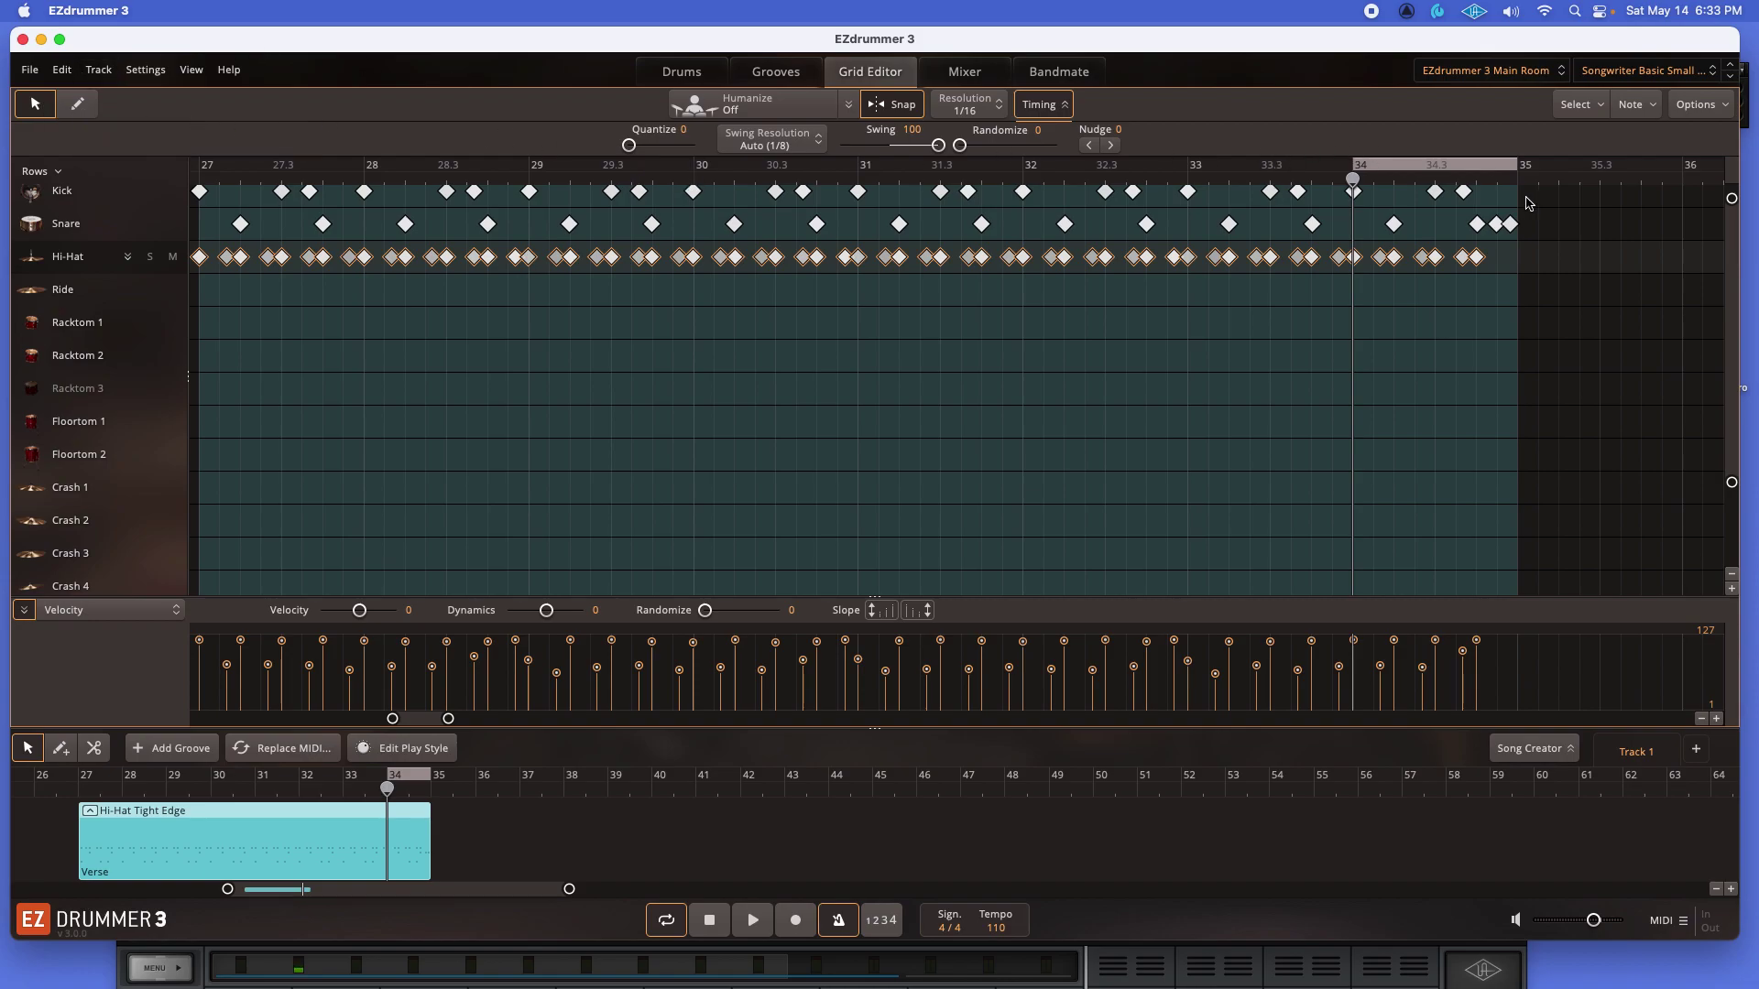
# Swing the last two snare notes of bar 34 fully, one note at a time
pyautogui.click(1479, 229)
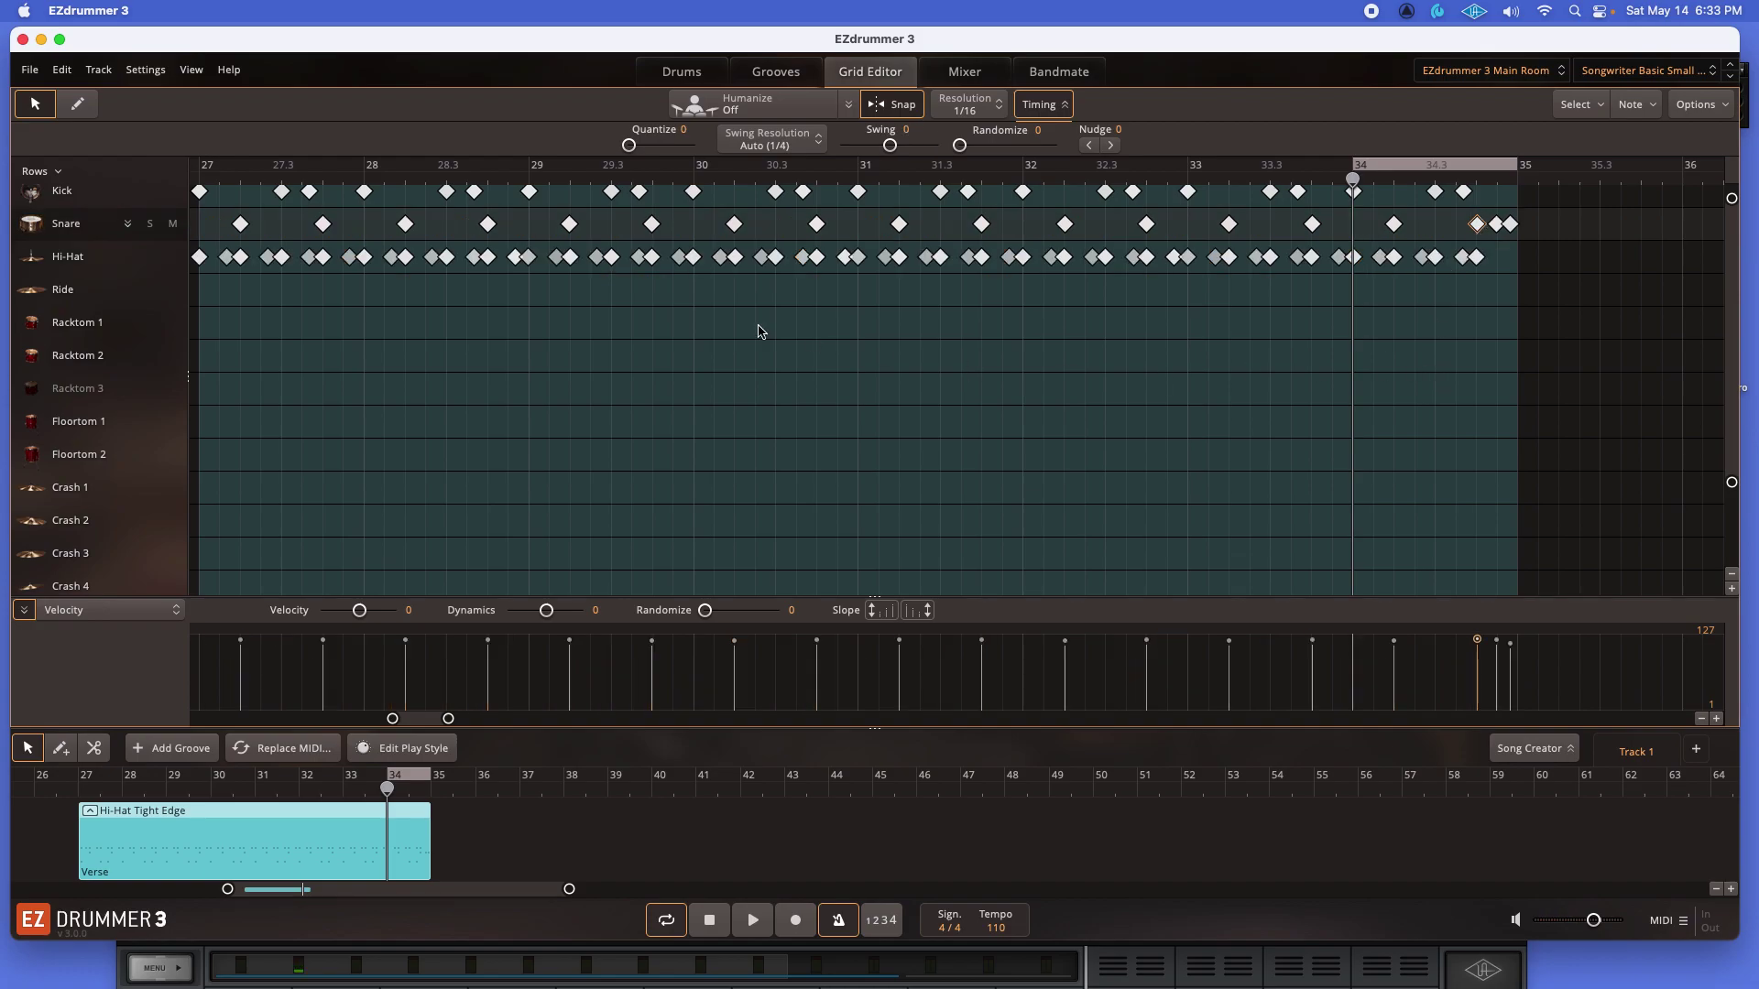
pyautogui.moveTo(894, 149); pyautogui.dragTo(941, 146)
pyautogui.click(1497, 227)
pyautogui.moveTo(893, 148); pyautogui.dragTo(942, 150)
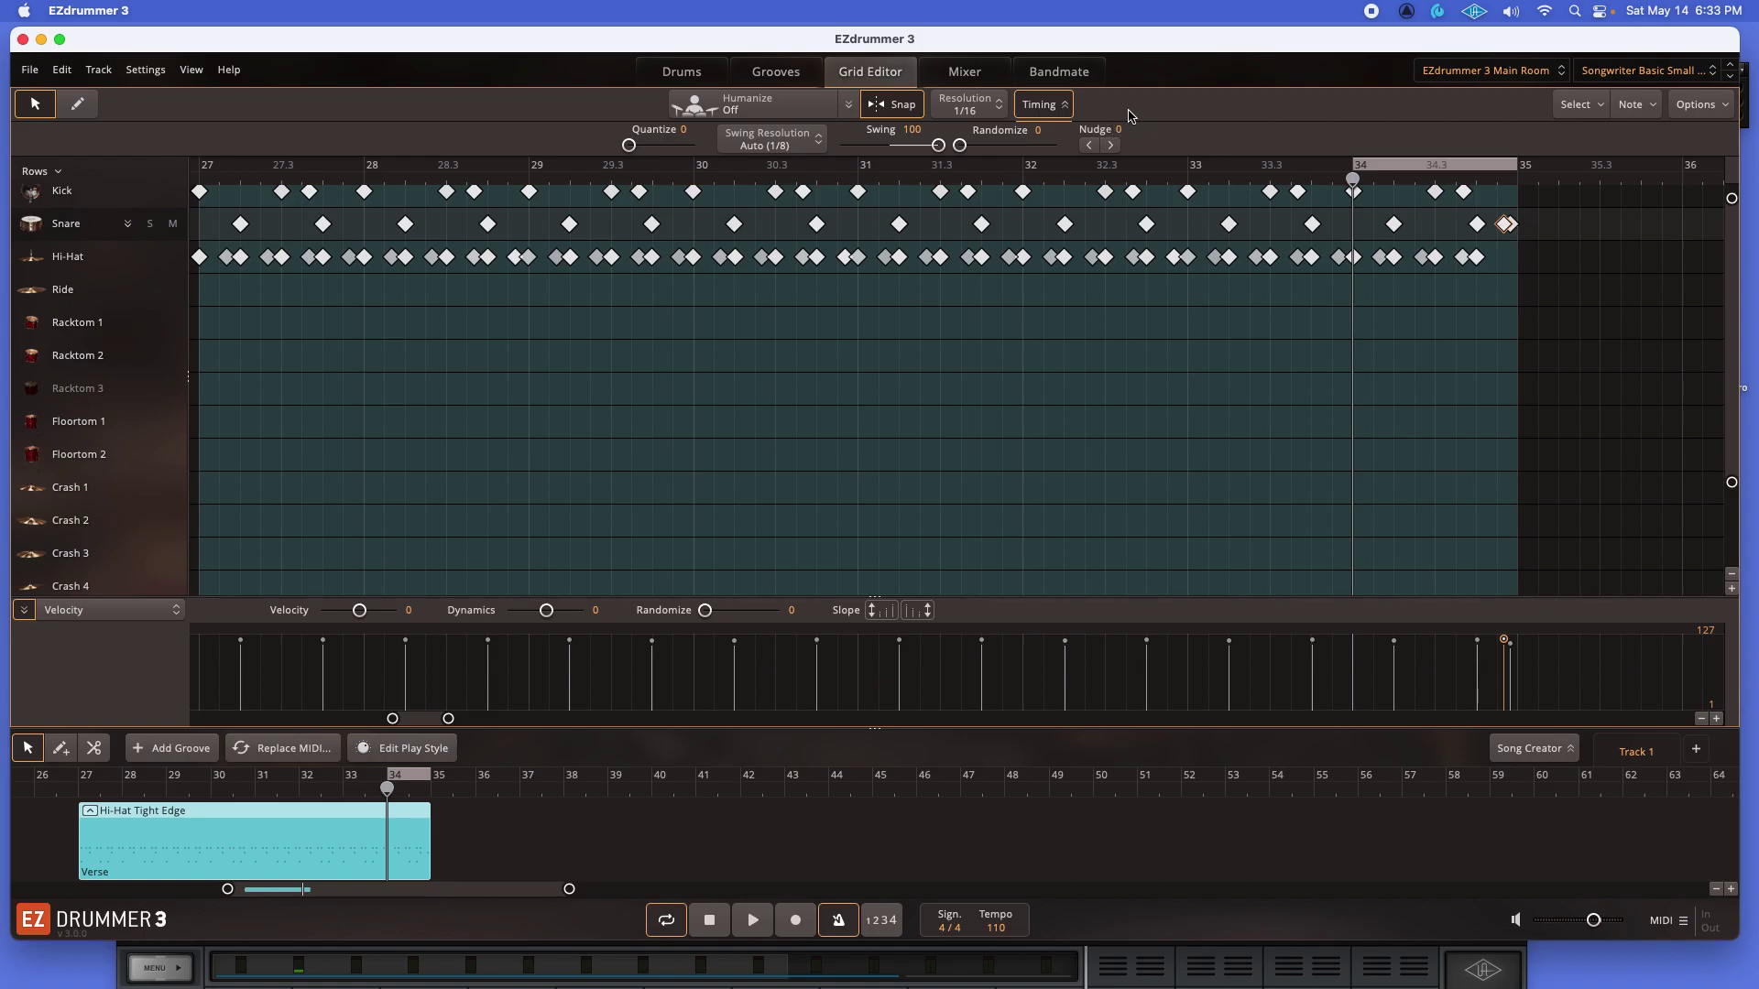
pyautogui.press('space')
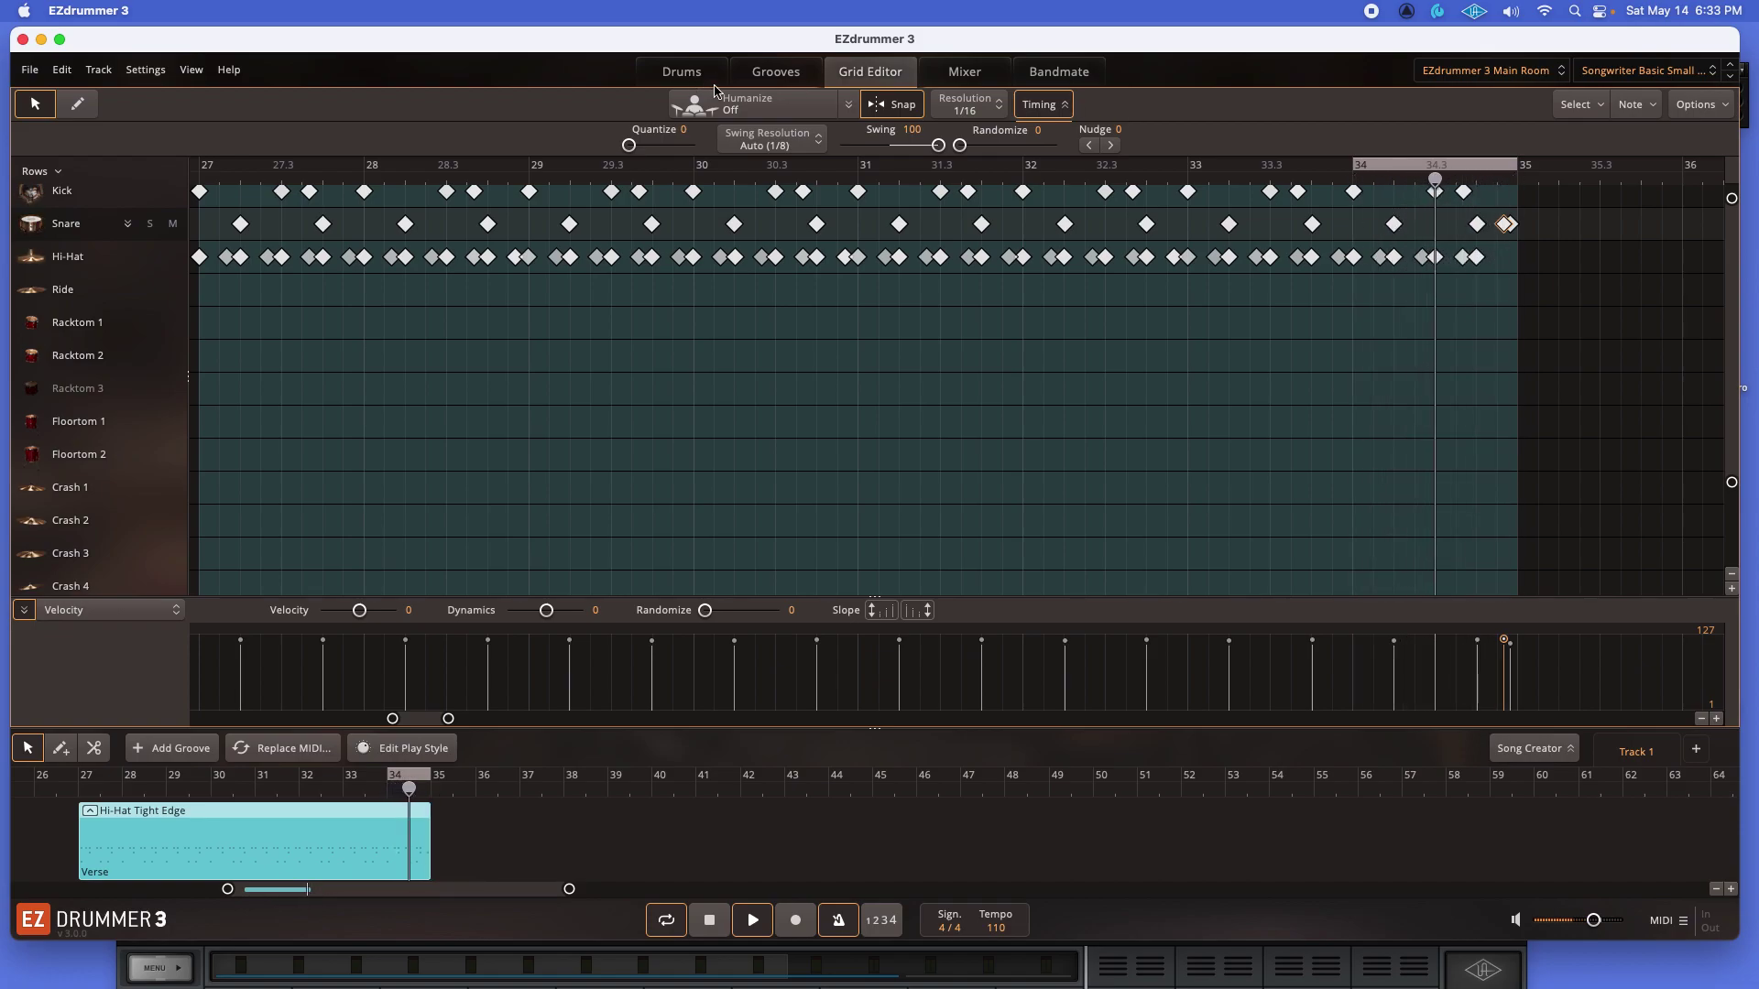
pyautogui.press('space')
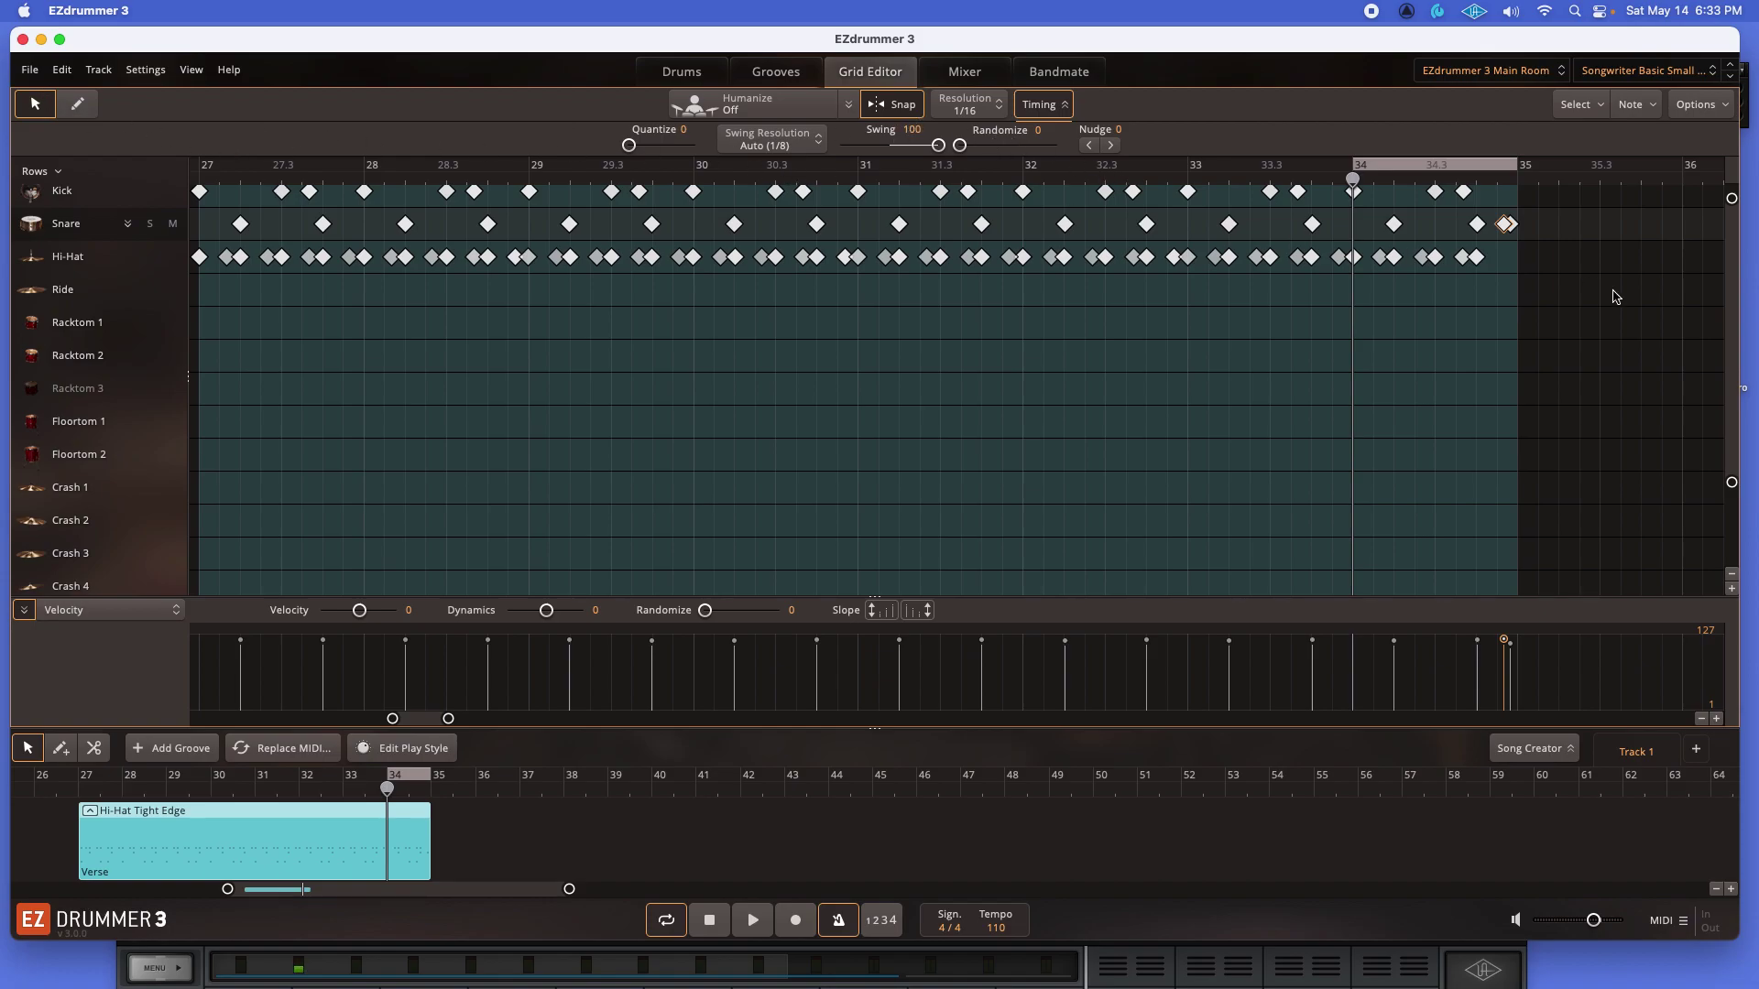
# Humanize the final snare hits of bar 34 at Normal, Regular, audition them, and return to the Drums page
pyautogui.moveTo(1457, 212); pyautogui.dragTo(1522, 236)
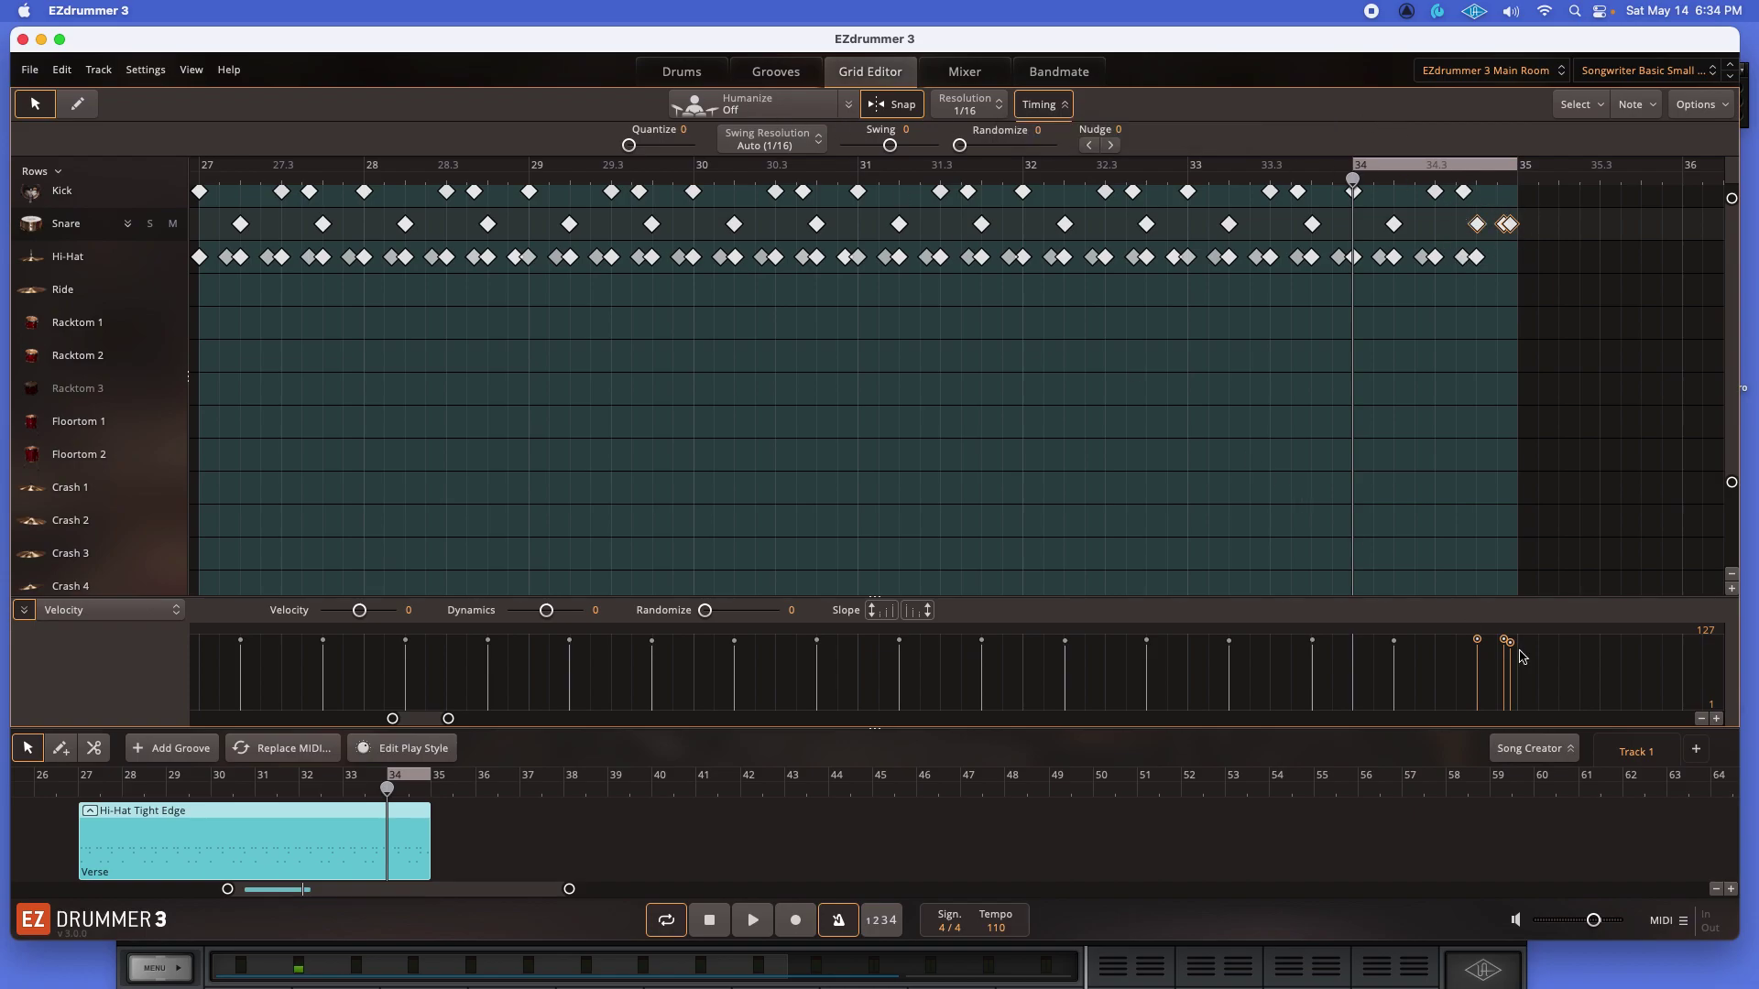
pyautogui.click(783, 108)
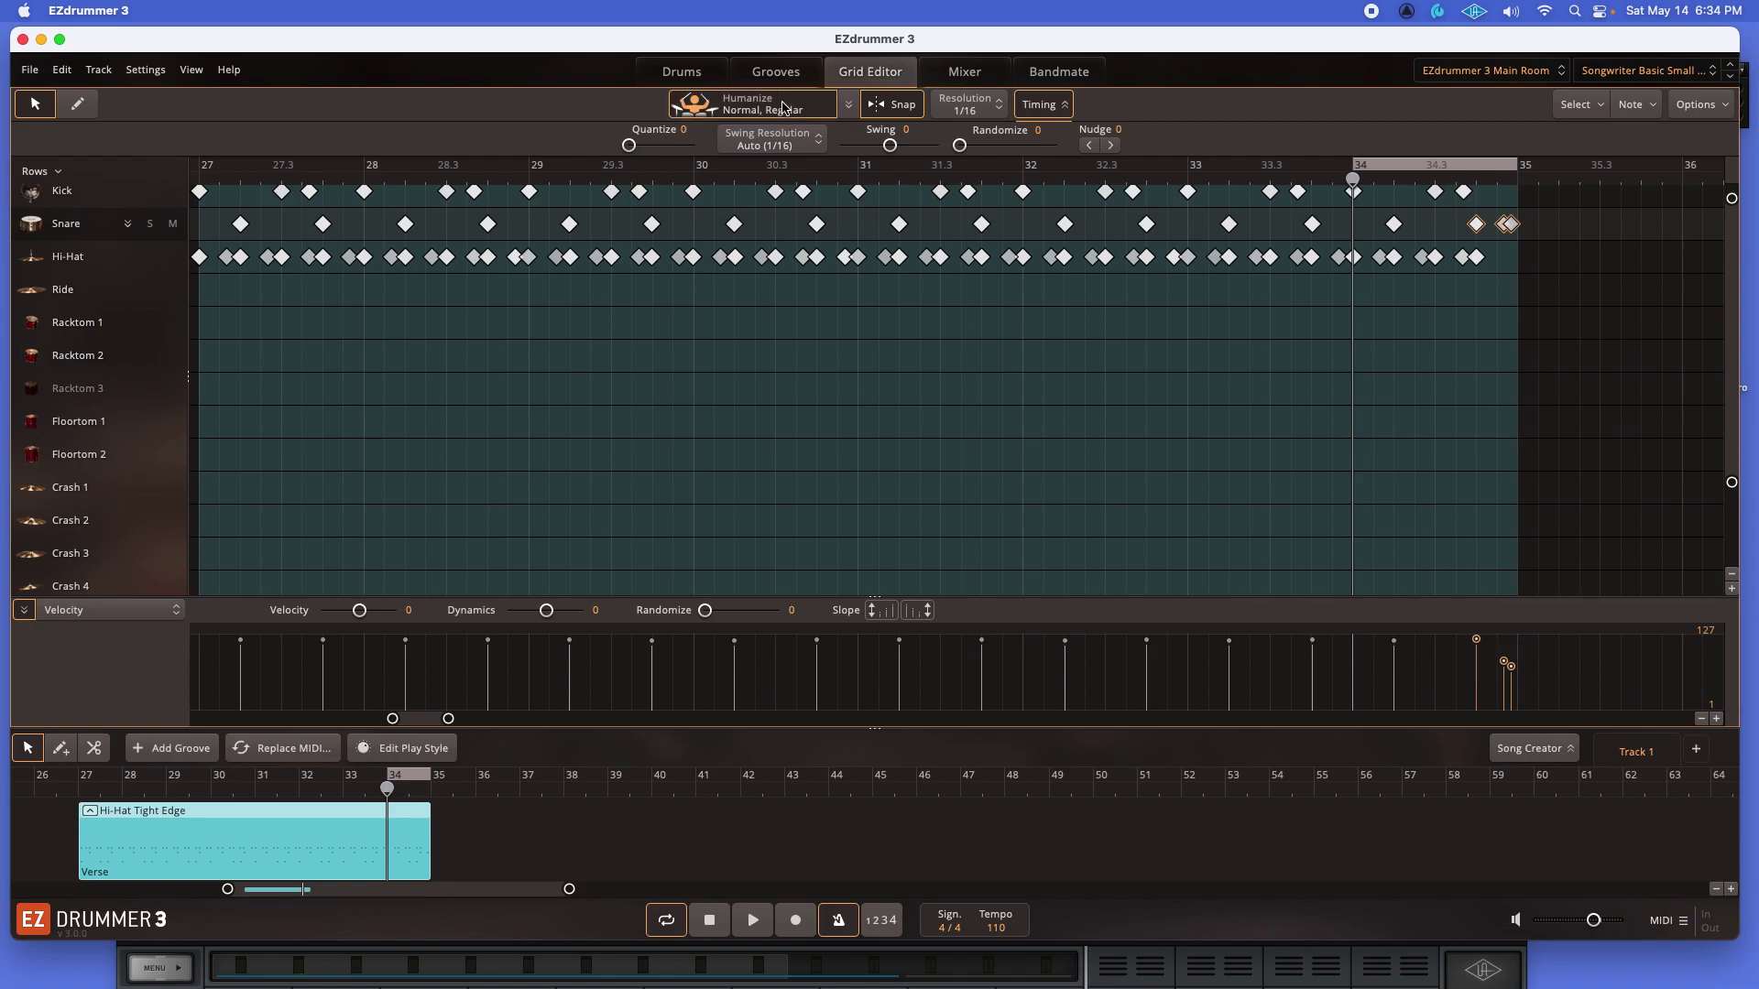
pyautogui.press('space')
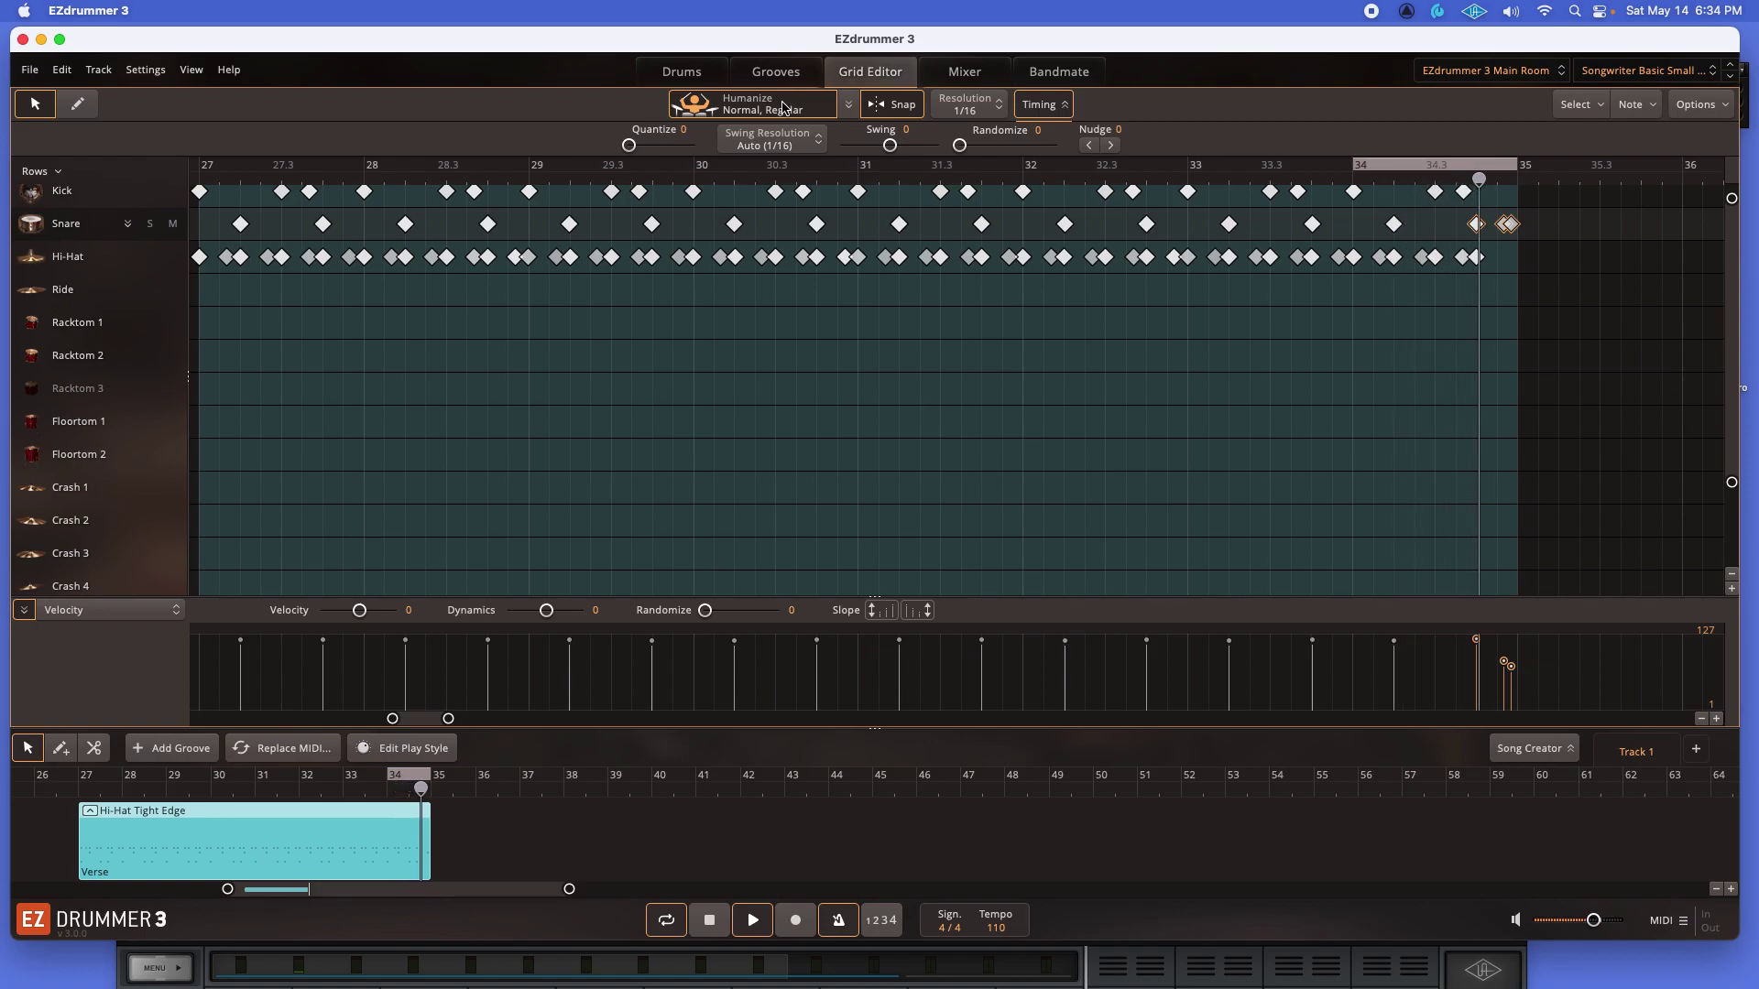
pyautogui.press('space')
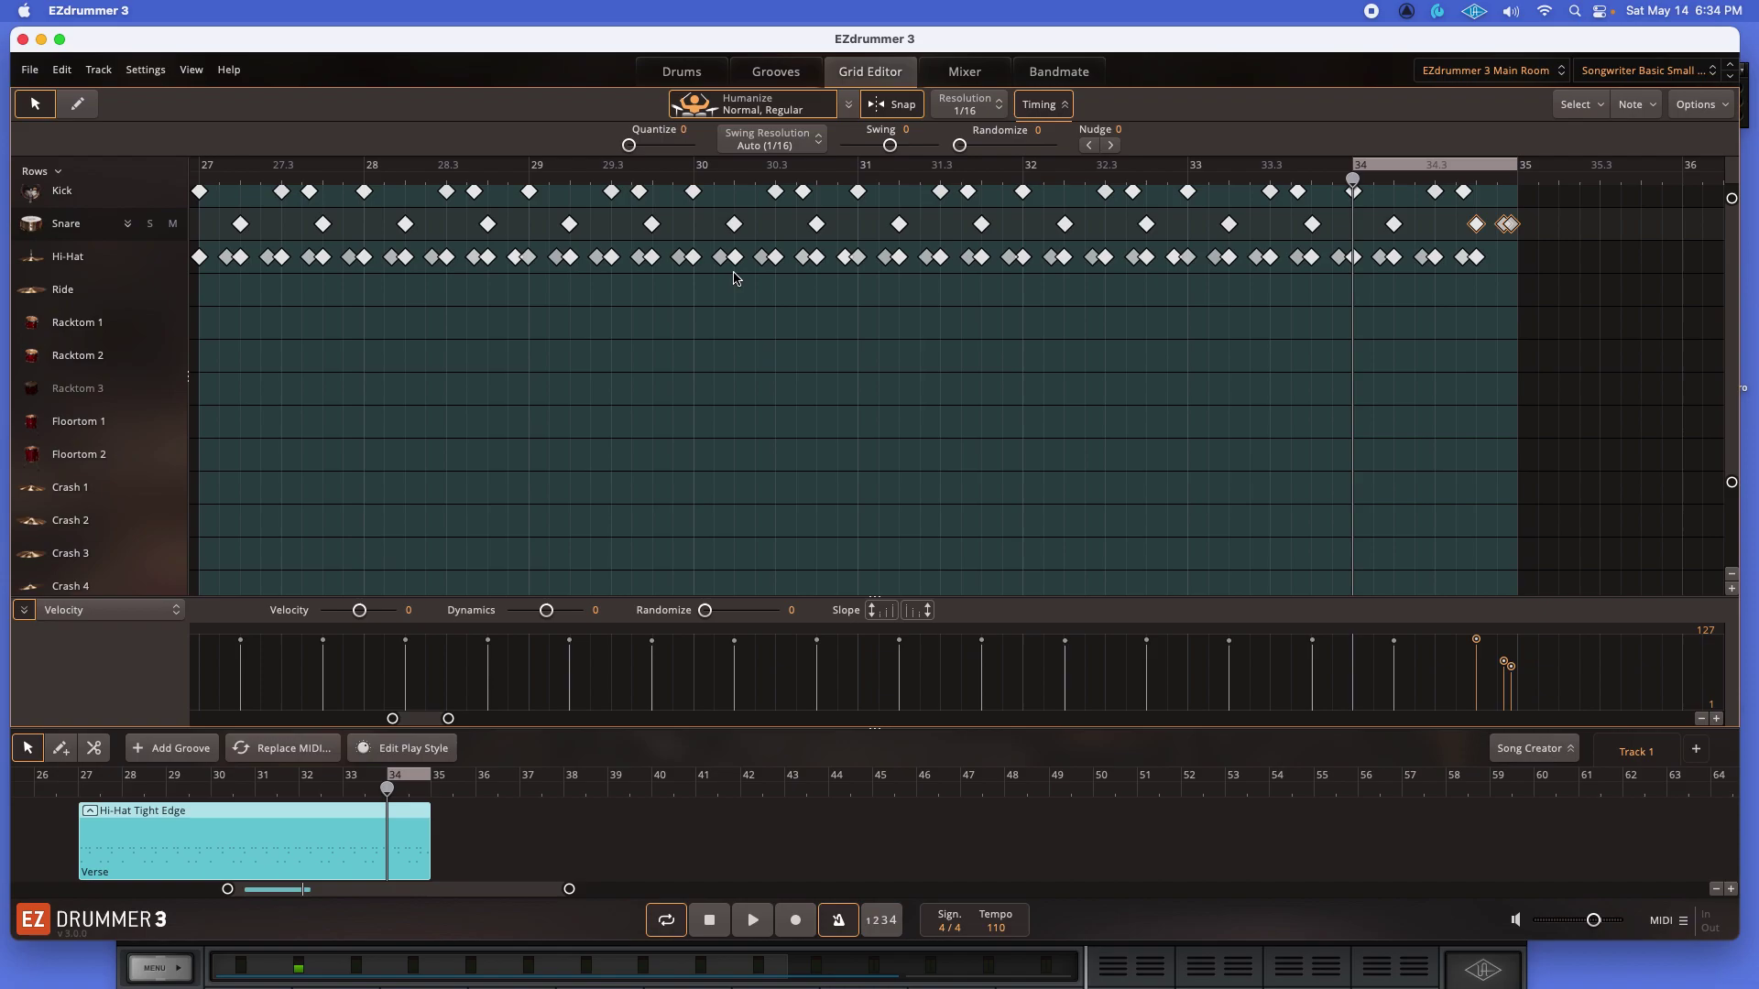
pyautogui.click(683, 72)
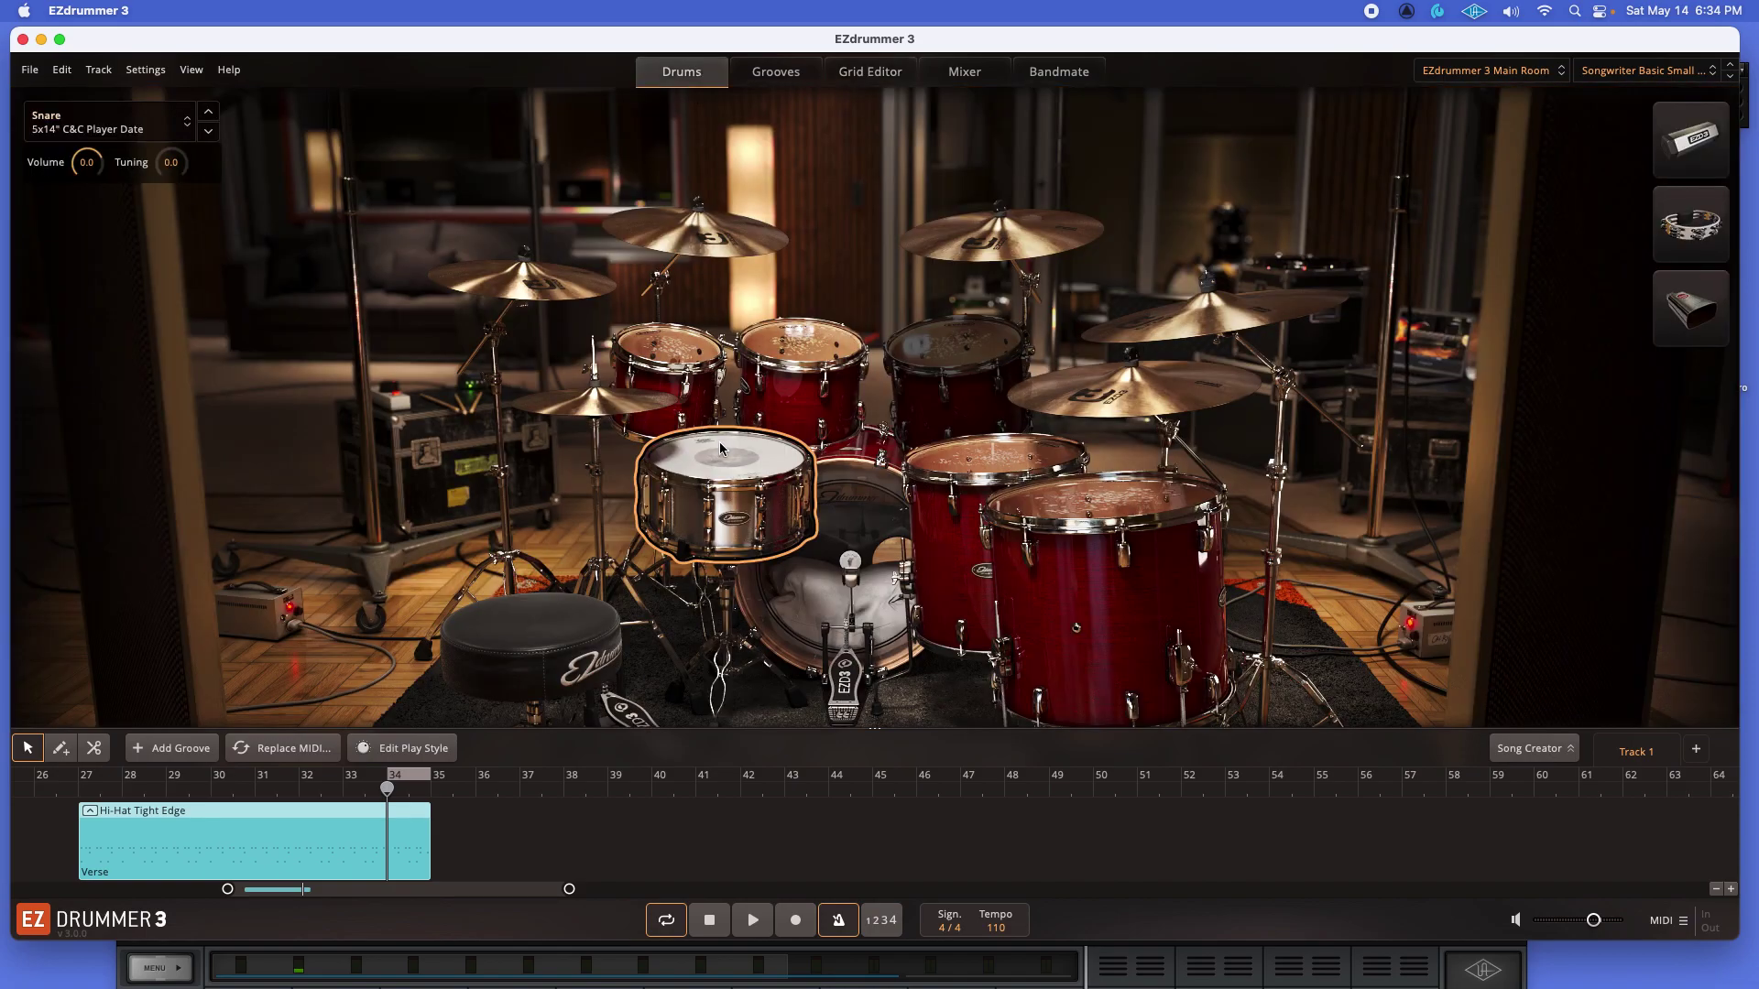
# Set the playback range to bars 27–35 and play from bar 27 with looping off
pyautogui.click(81, 788)
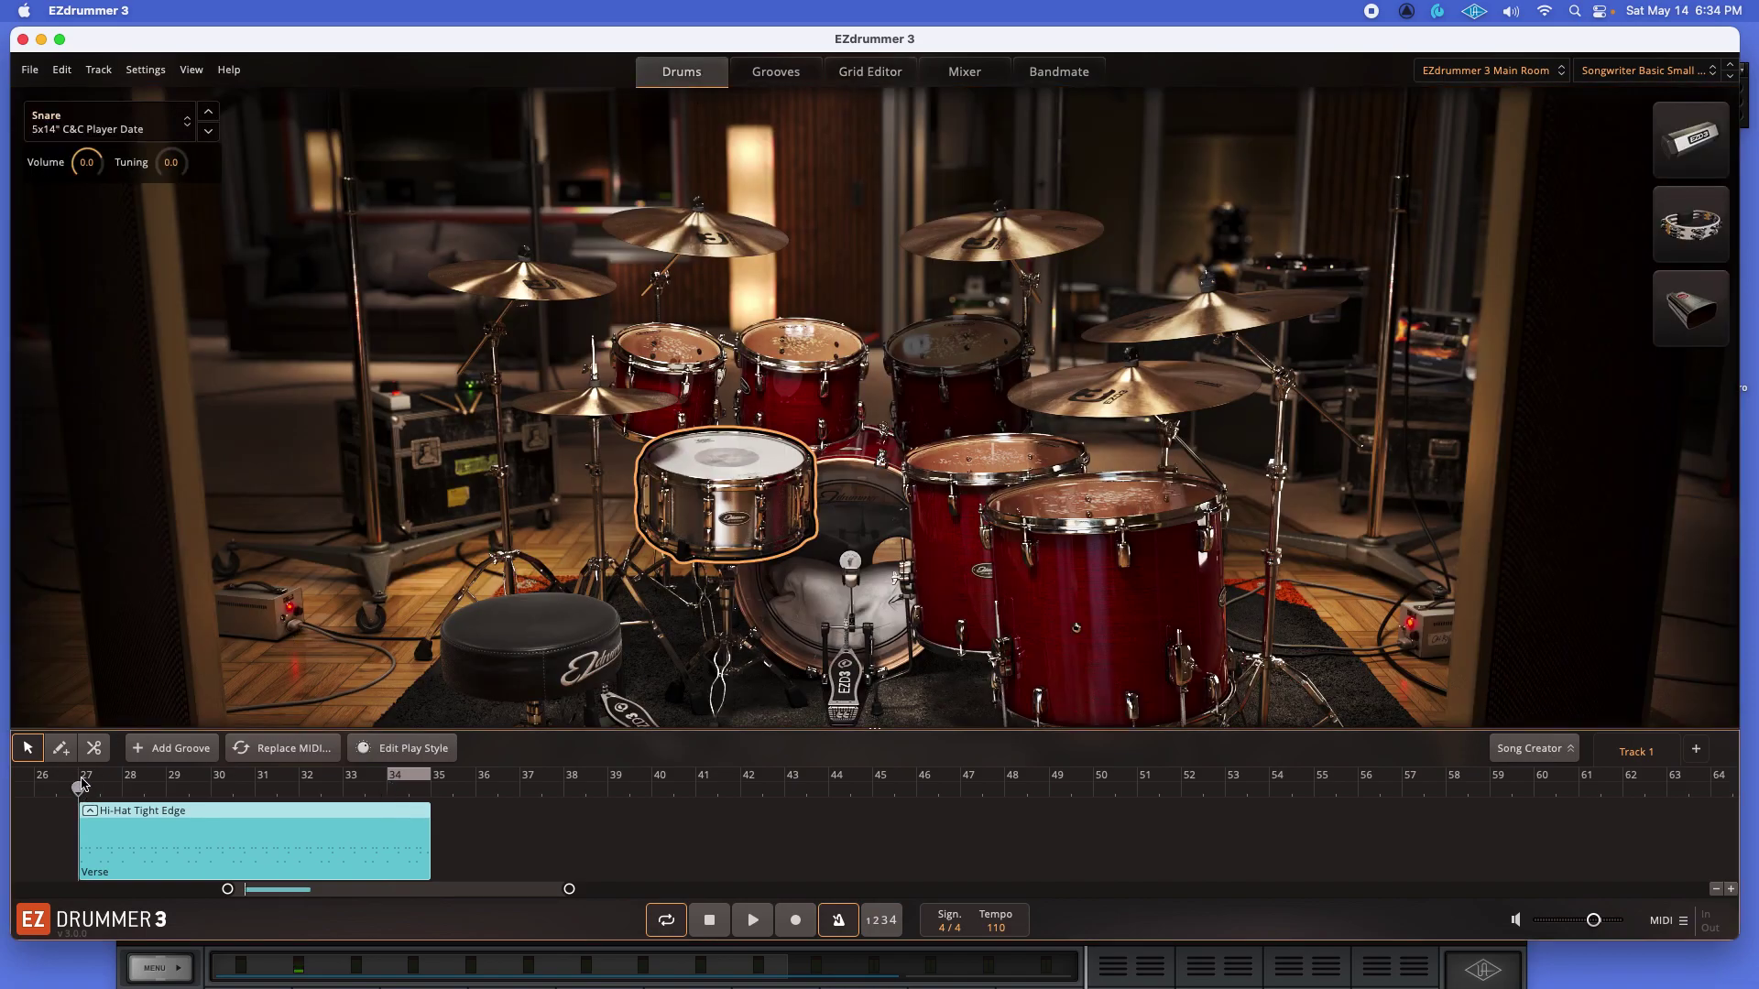
pyautogui.moveTo(80, 783); pyautogui.dragTo(431, 804)
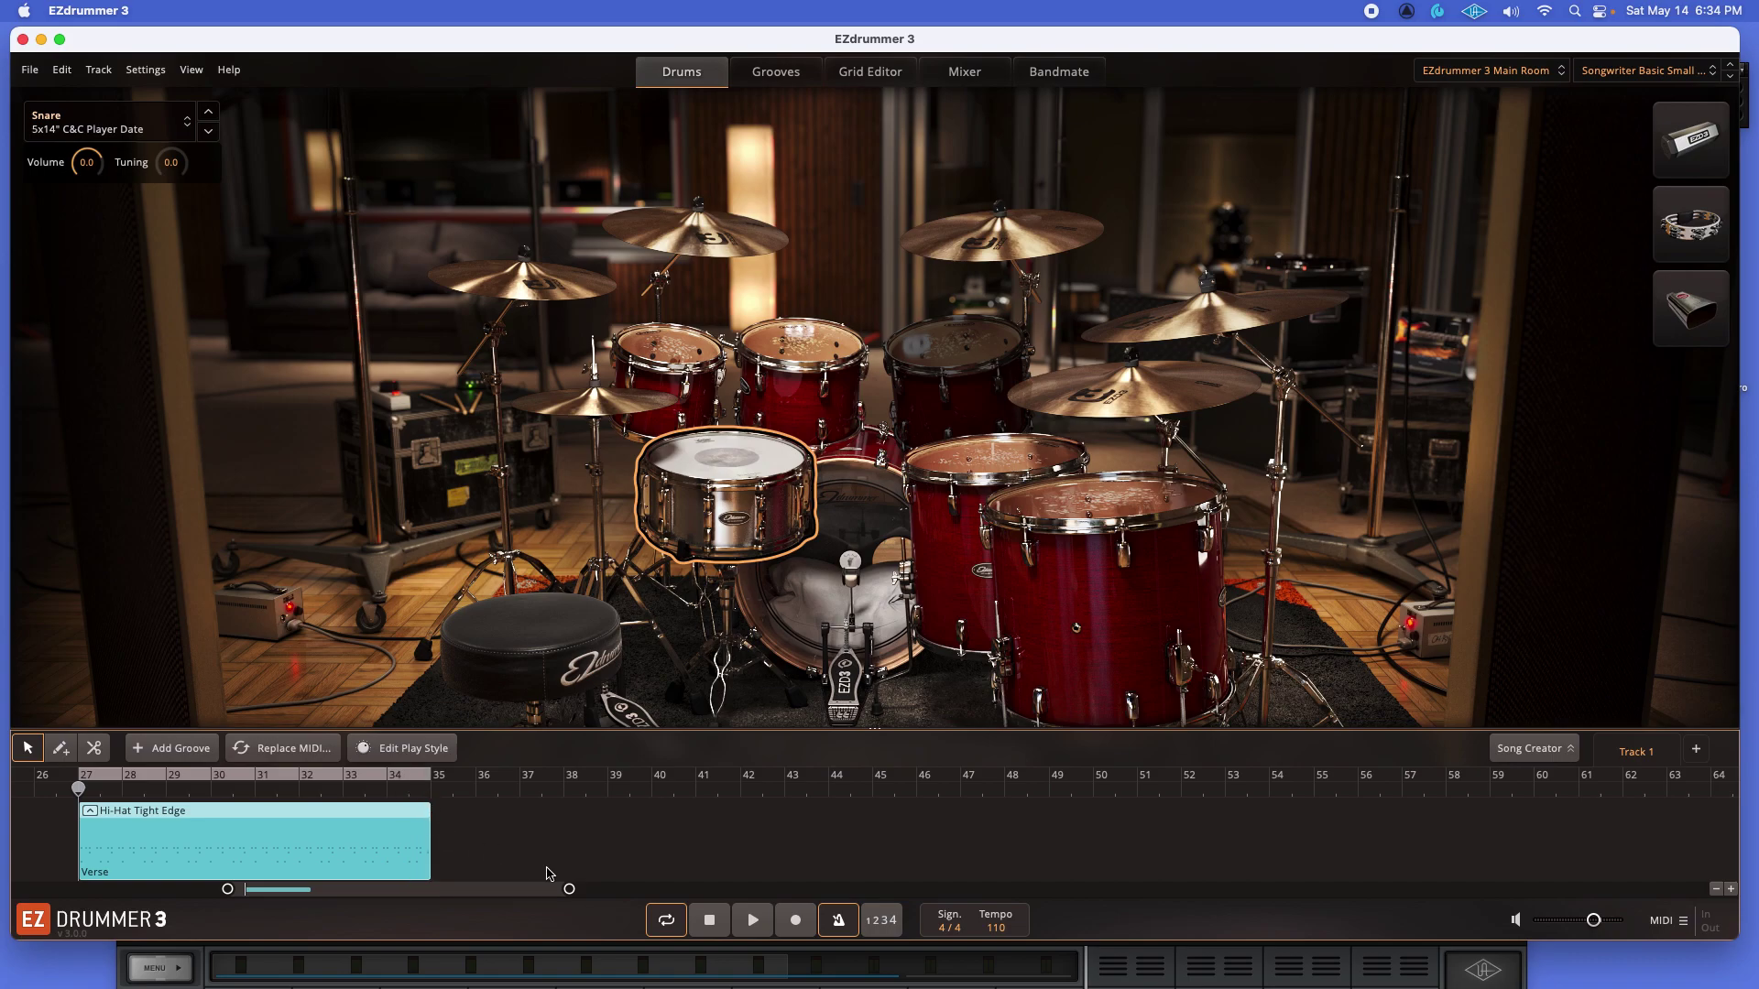
pyautogui.press('space')
pyautogui.click(667, 920)
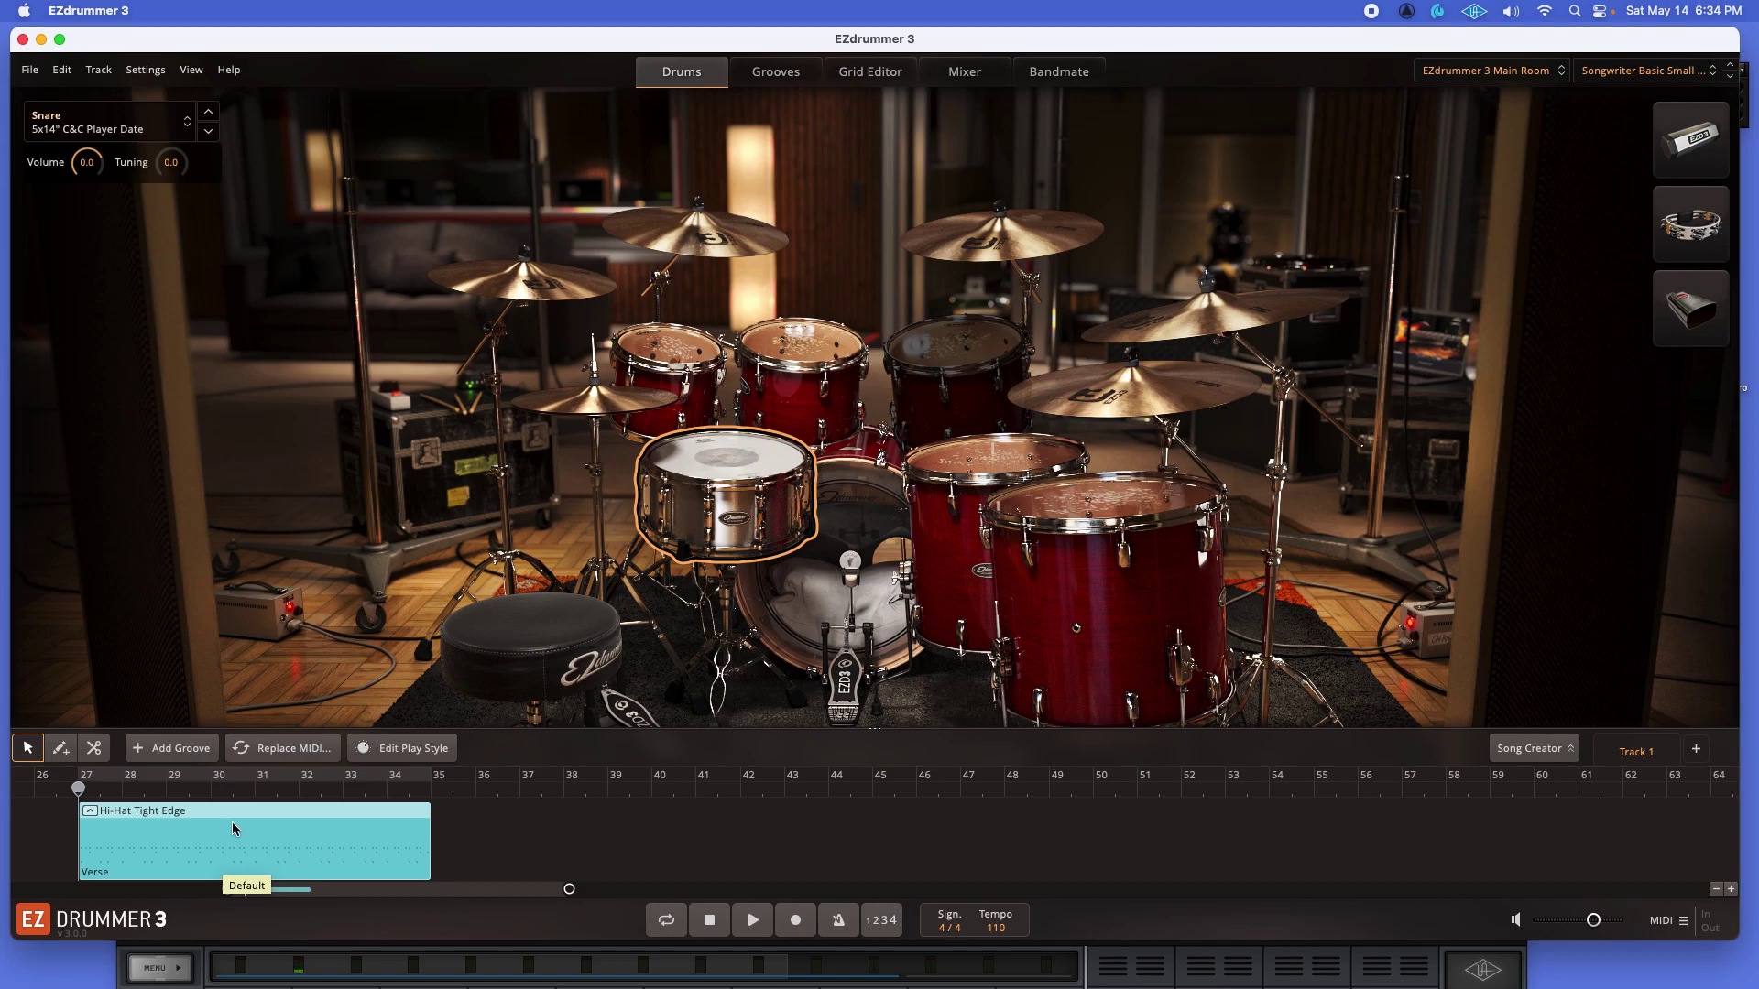
# Add a Default groove at bar 35 and audition both blocks
pyautogui.click(137, 752)
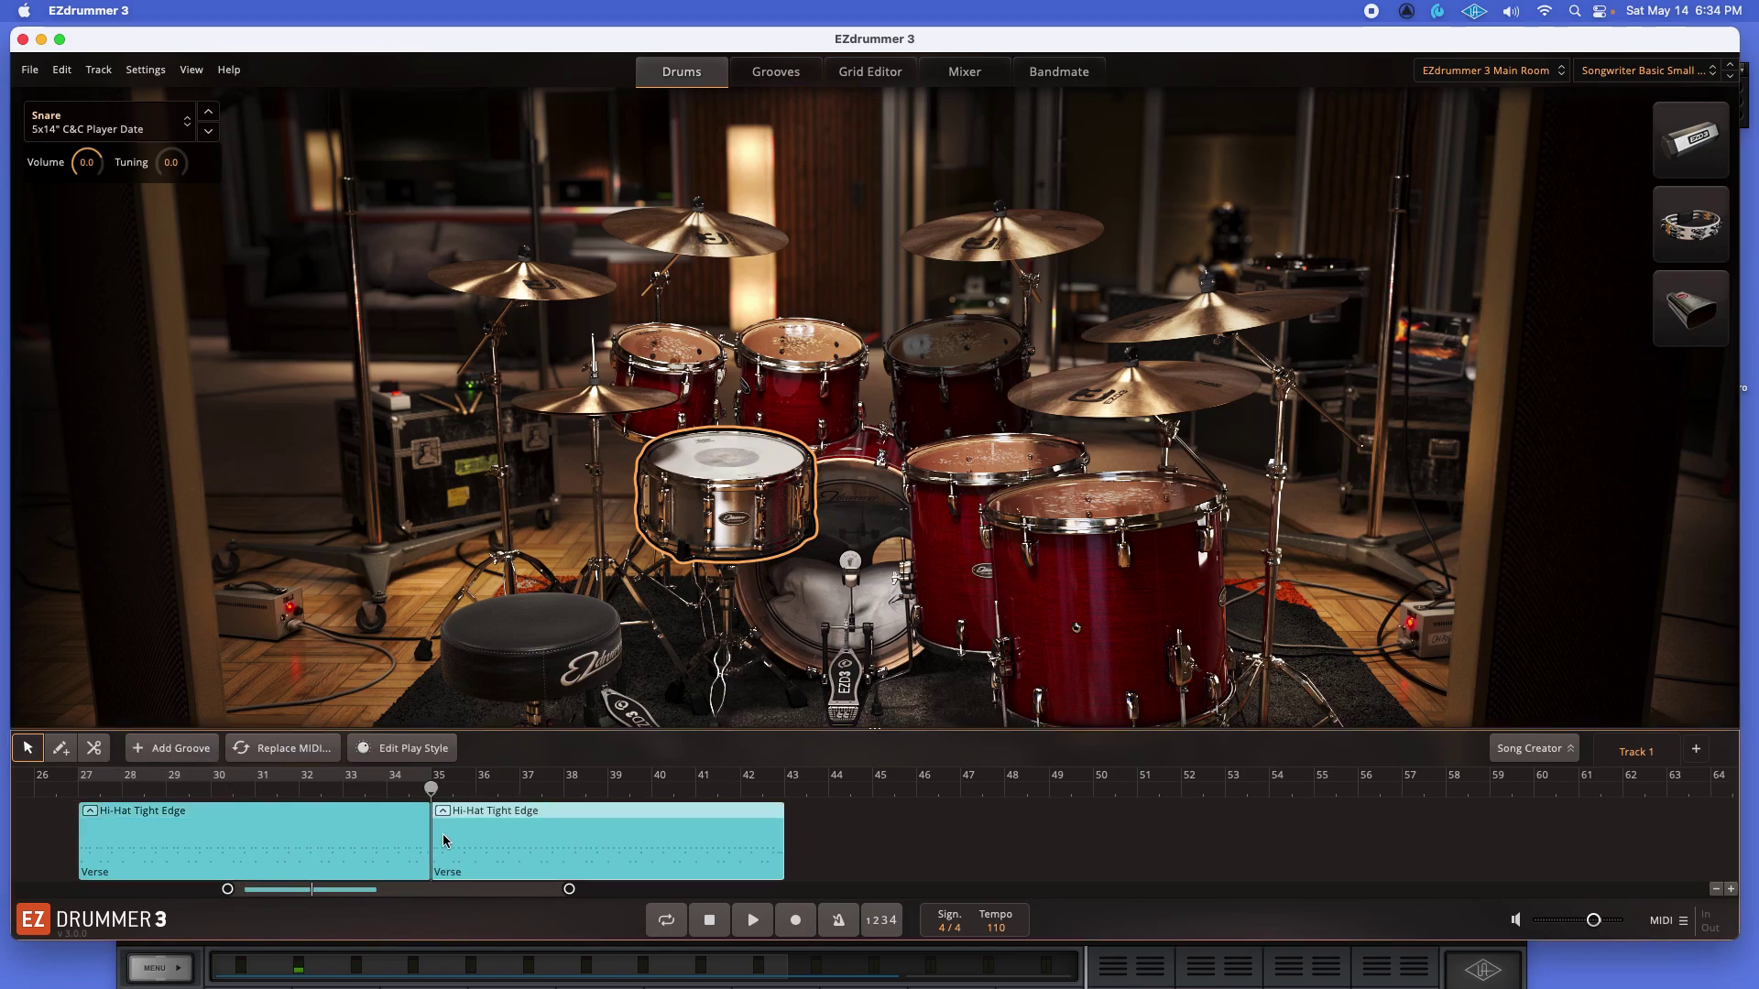
pyautogui.press('space')
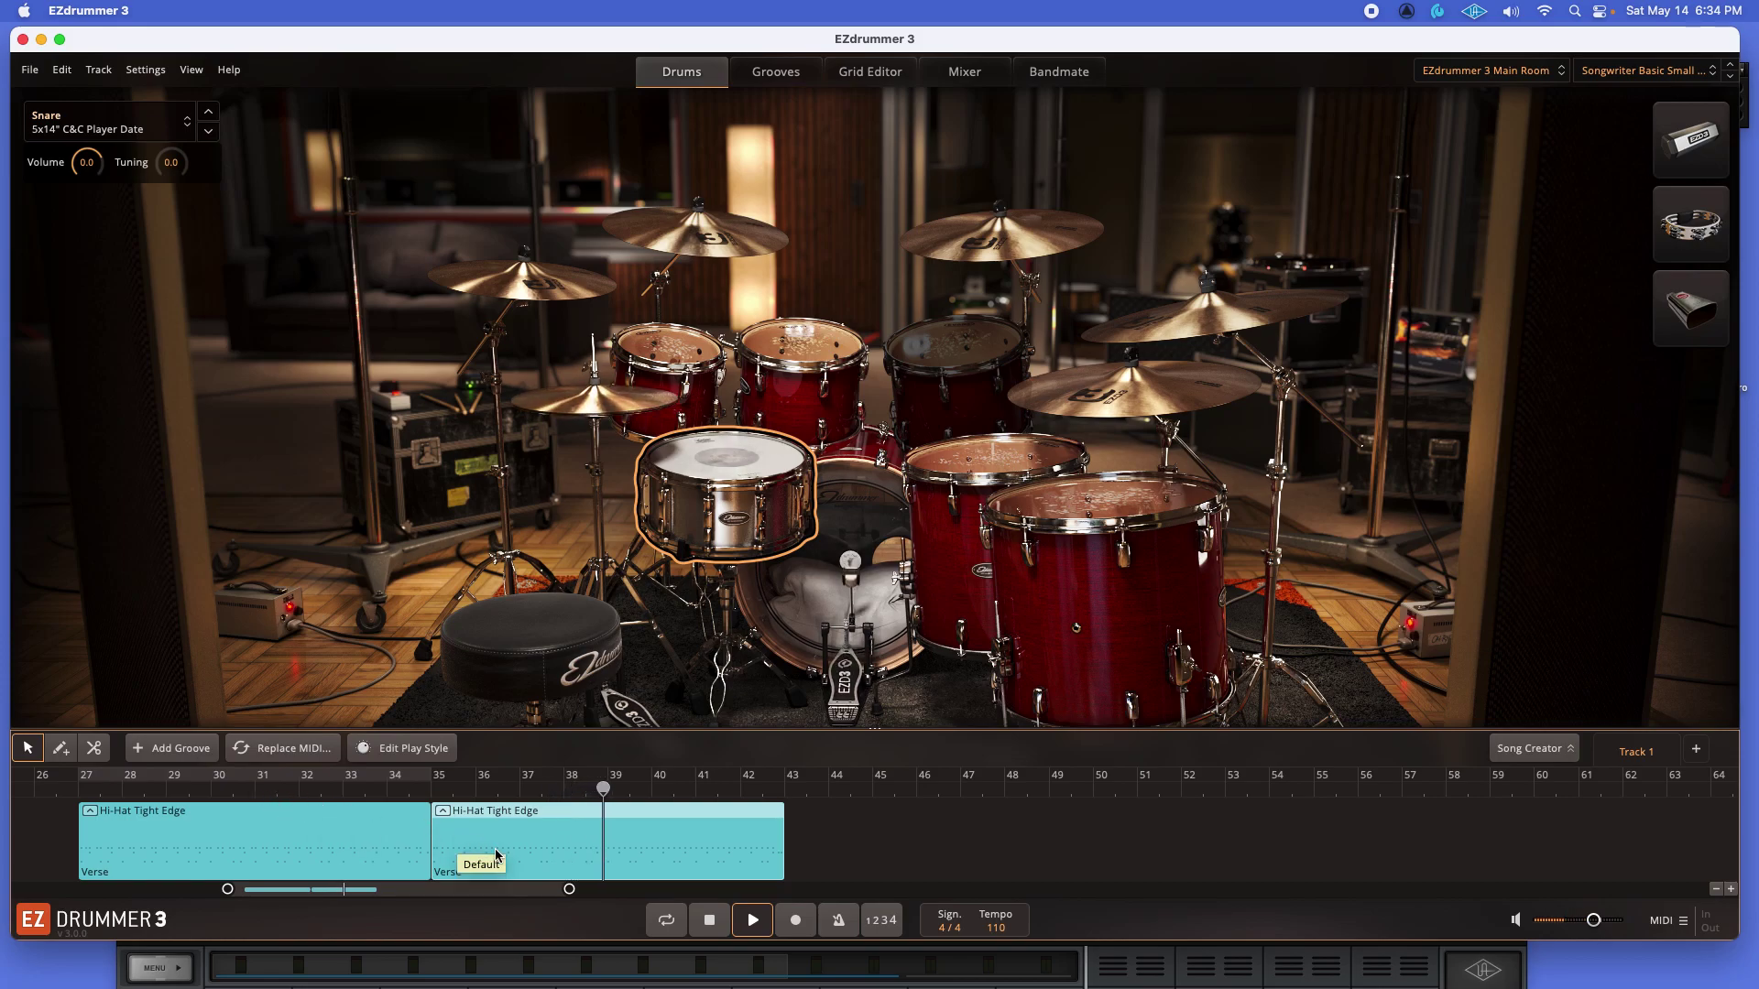
pyautogui.press('space')
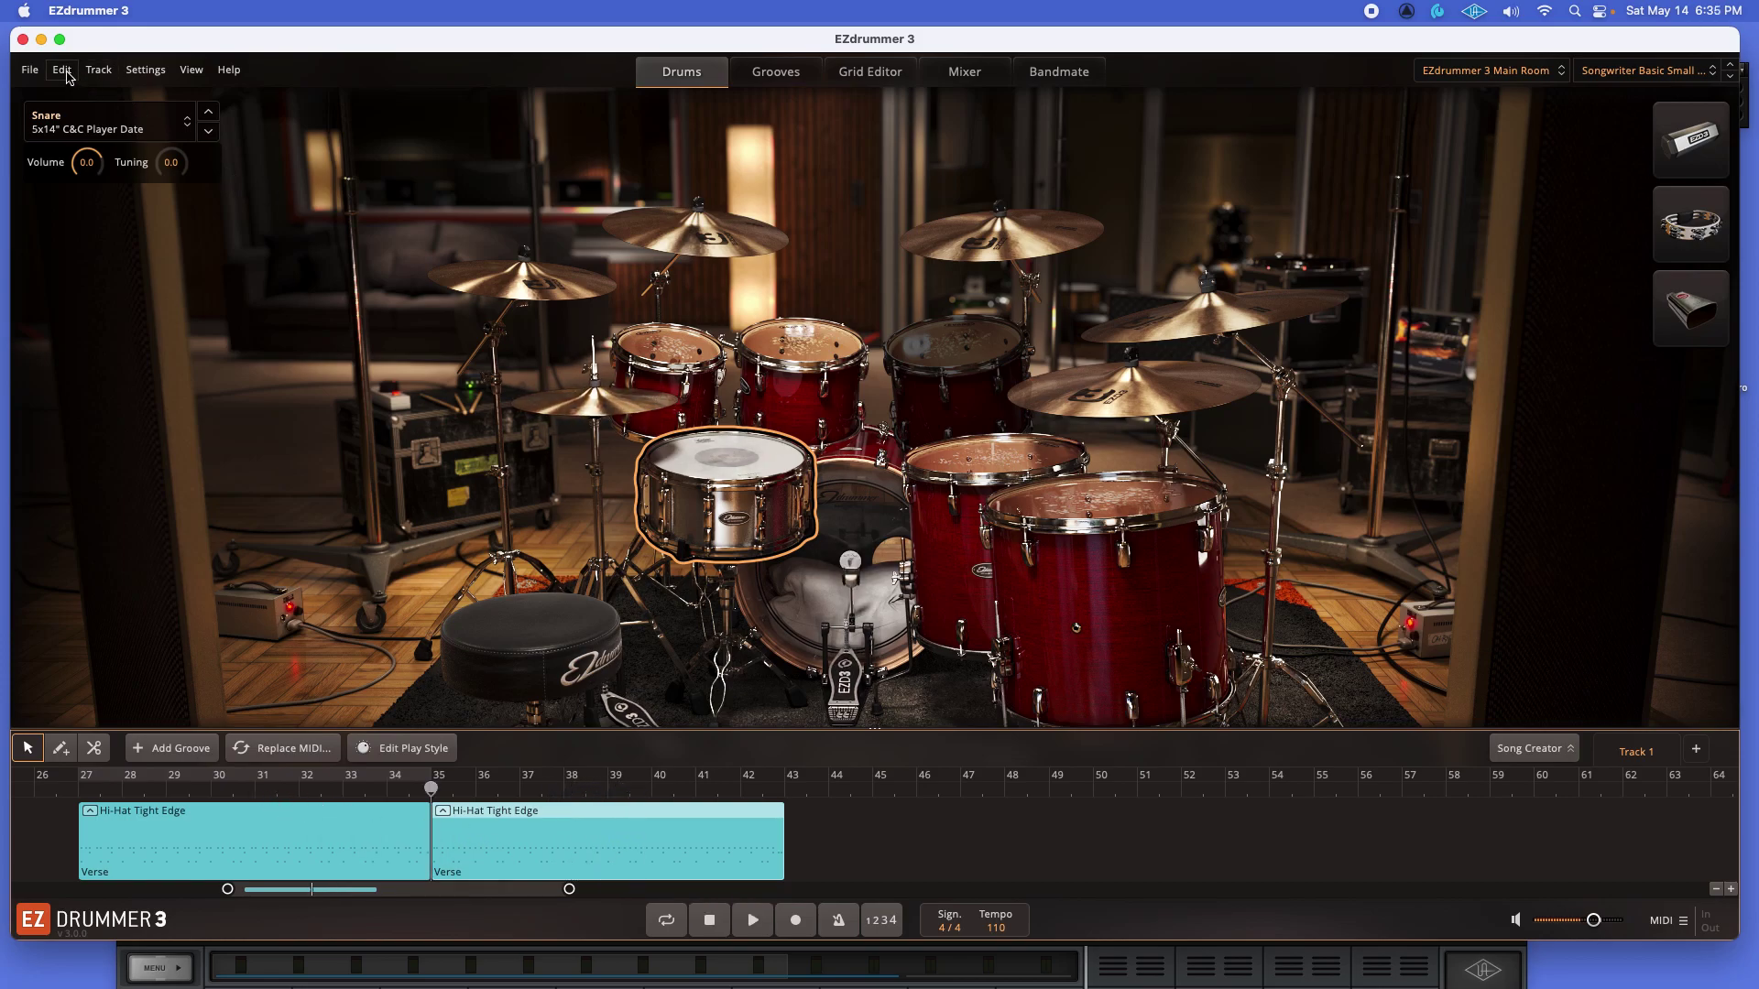
# Undo the Default groove, copy the Verse block to bar 35, and set range to bars 27–43
pyautogui.click(62, 71)
pyautogui.click(69, 96)
pyautogui.press('space')
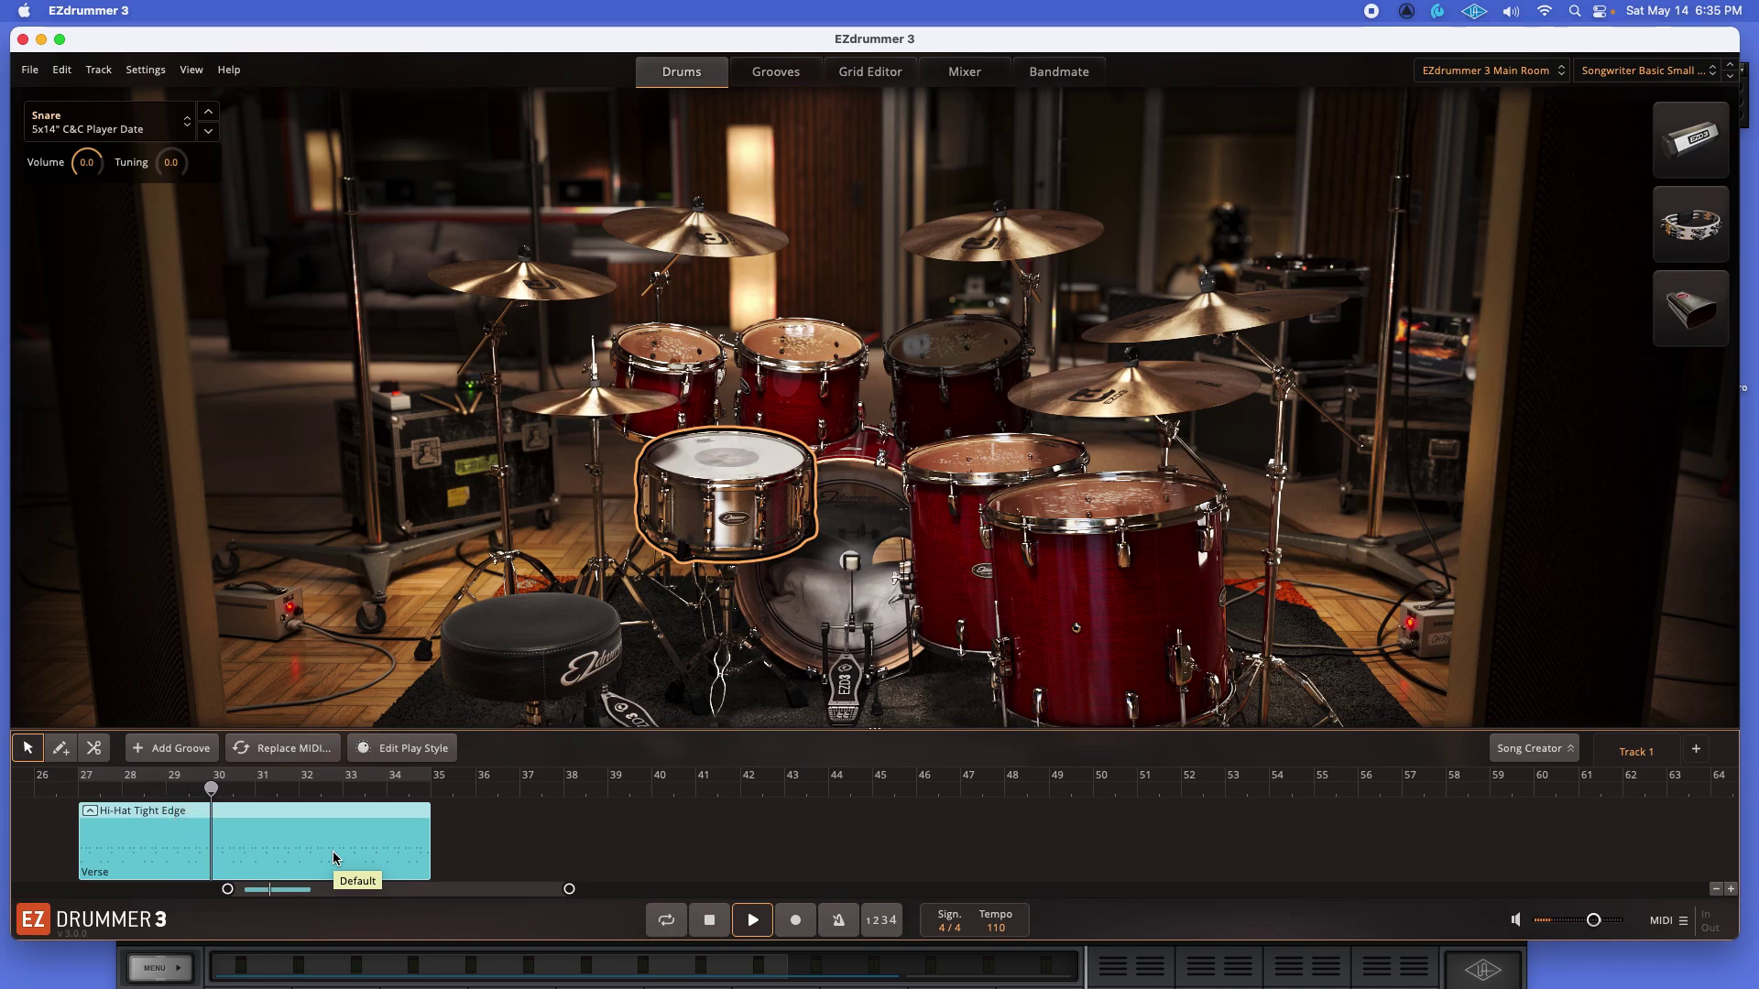
pyautogui.press('space')
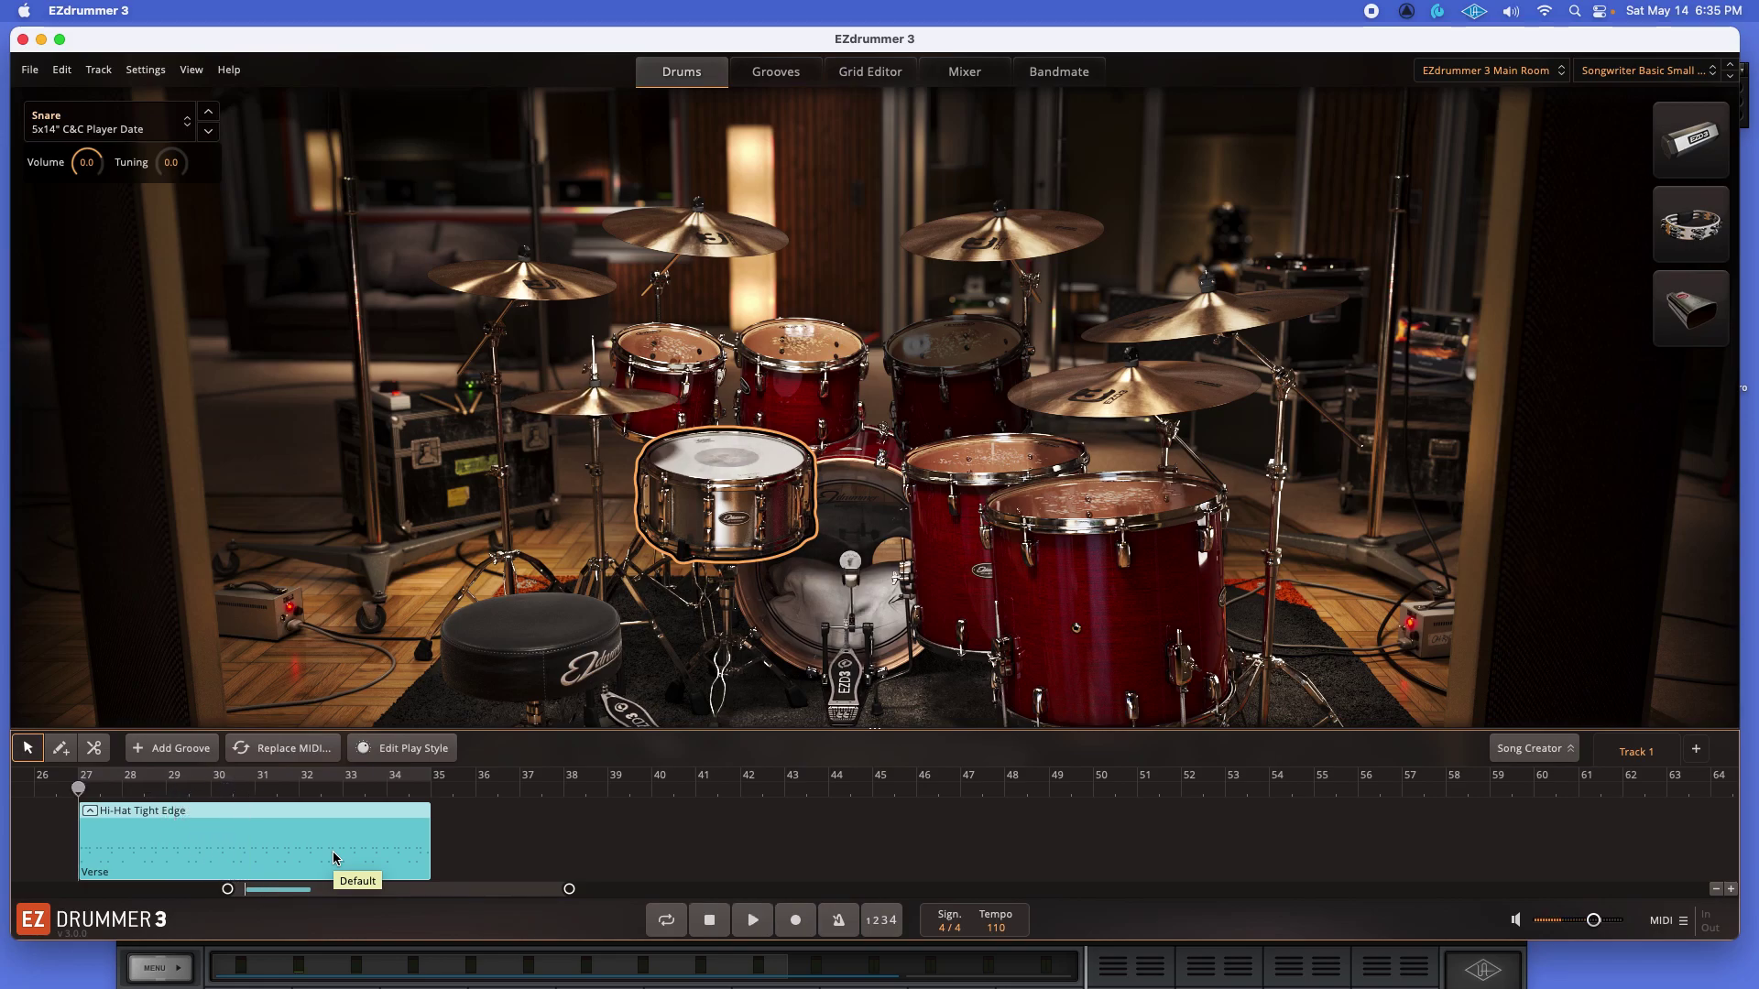
pyautogui.moveTo(348, 859); pyautogui.dragTo(694, 871)
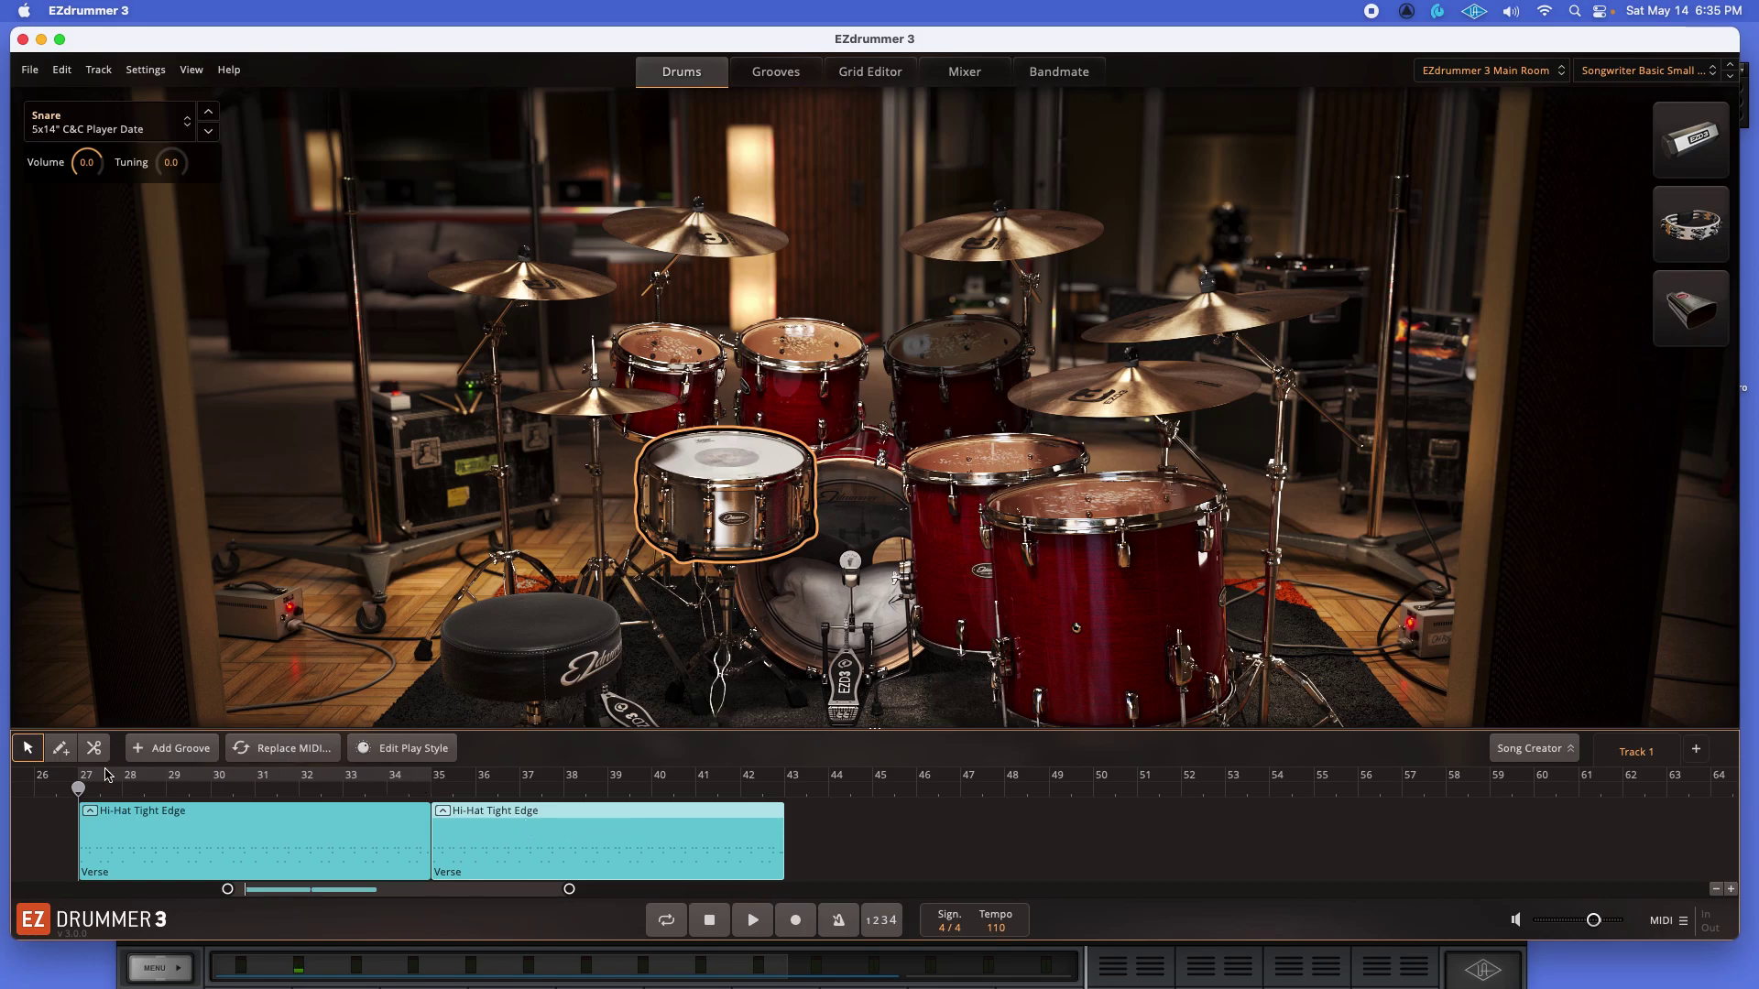
pyautogui.moveTo(89, 777); pyautogui.dragTo(787, 804)
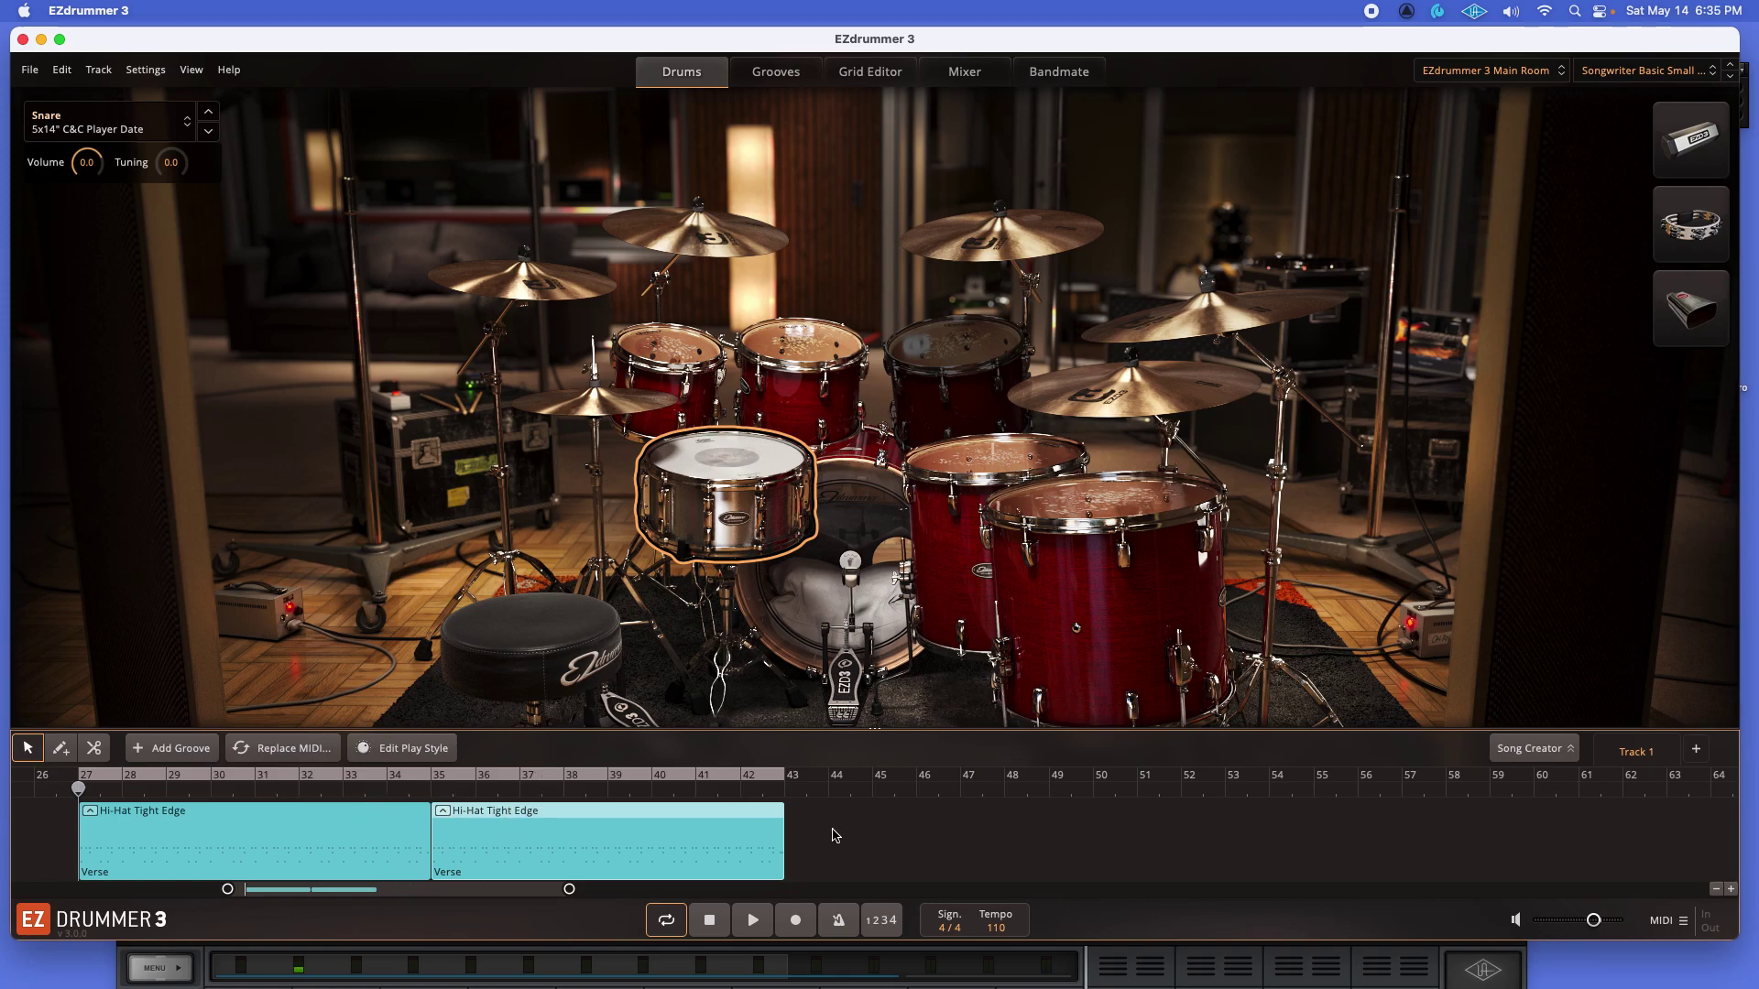
pyautogui.press('space')
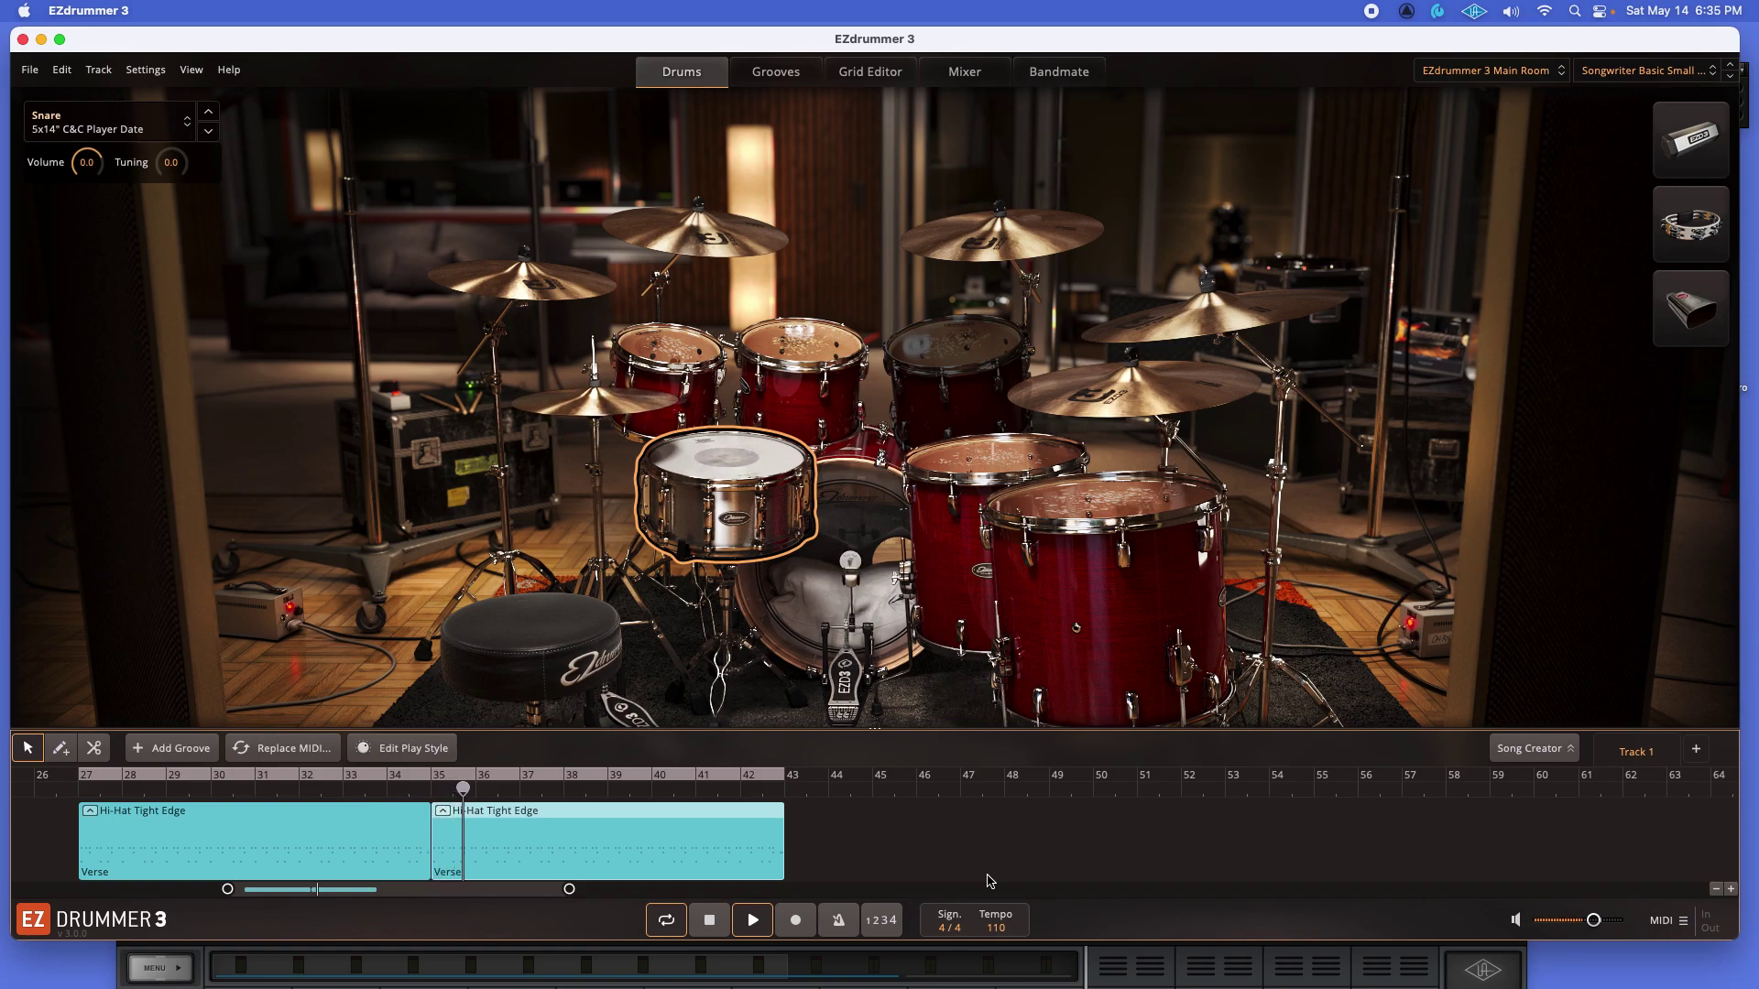
pyautogui.press('space')
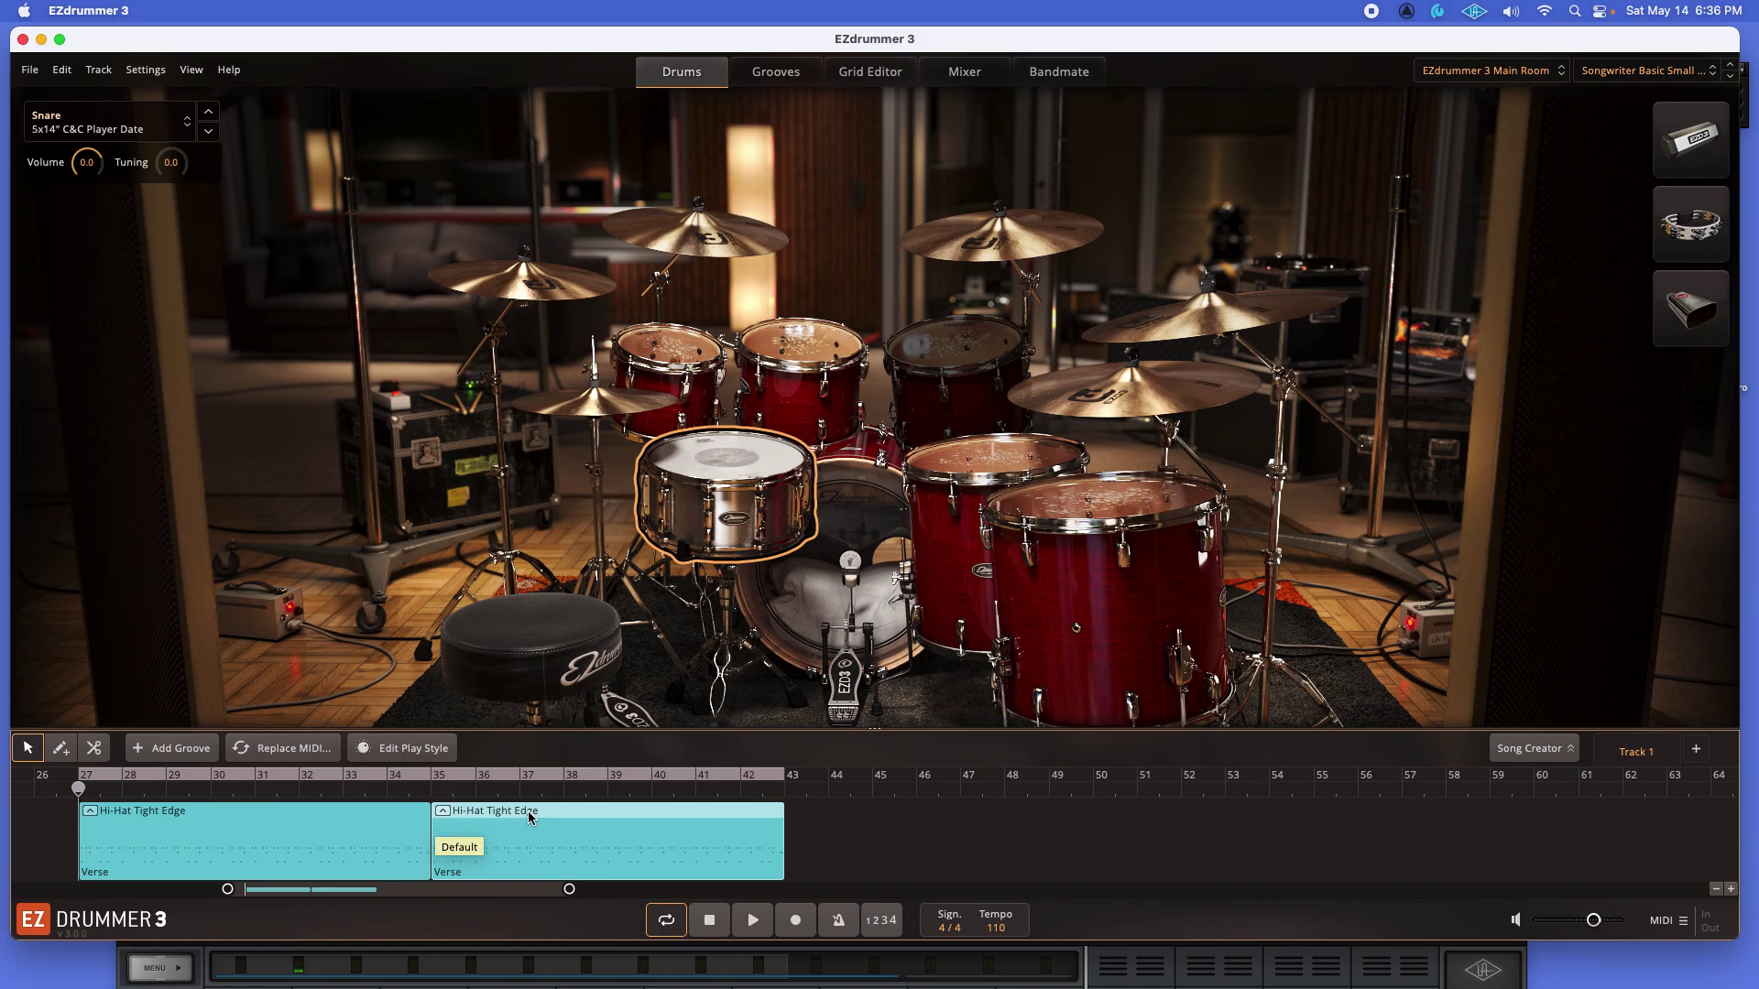
pyautogui.click(875, 75)
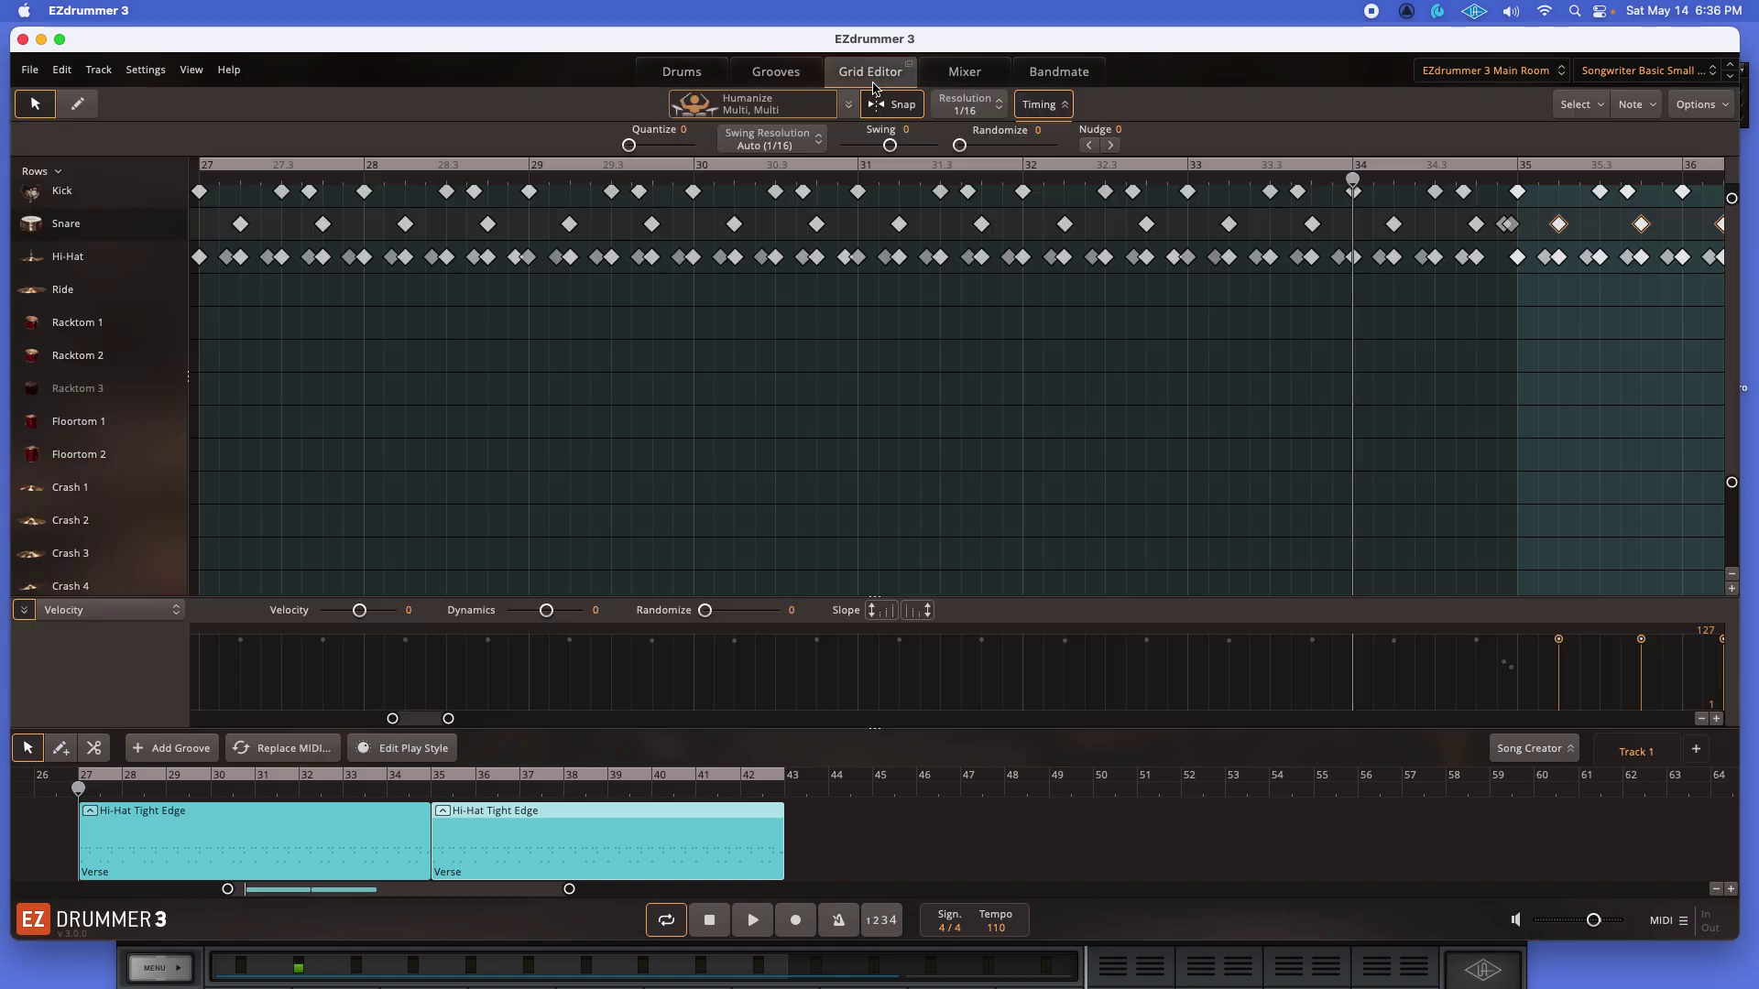
pyautogui.click(683, 73)
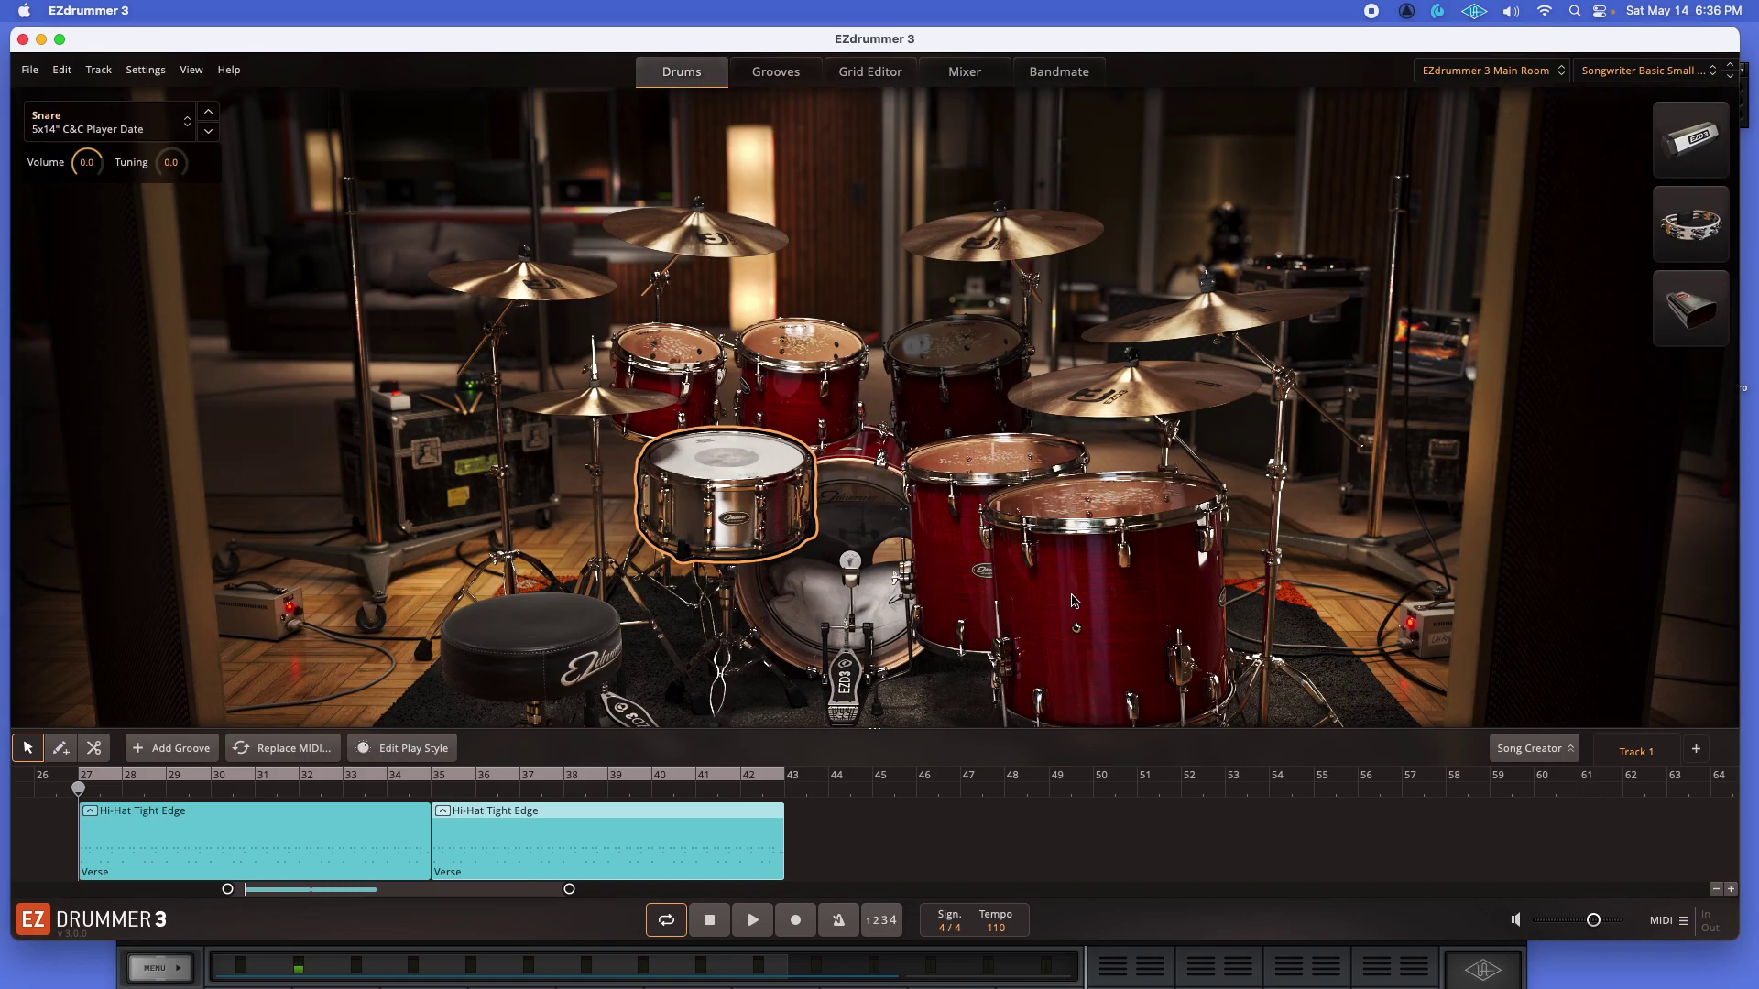